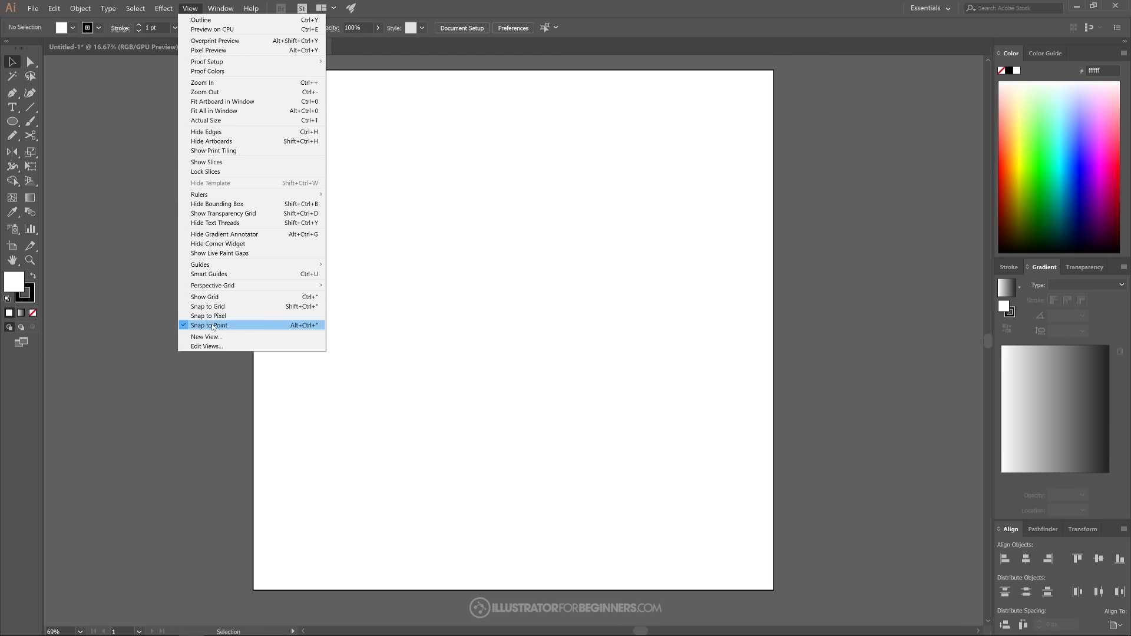
{"action": "left_click", "coordinate": [191, 8]}
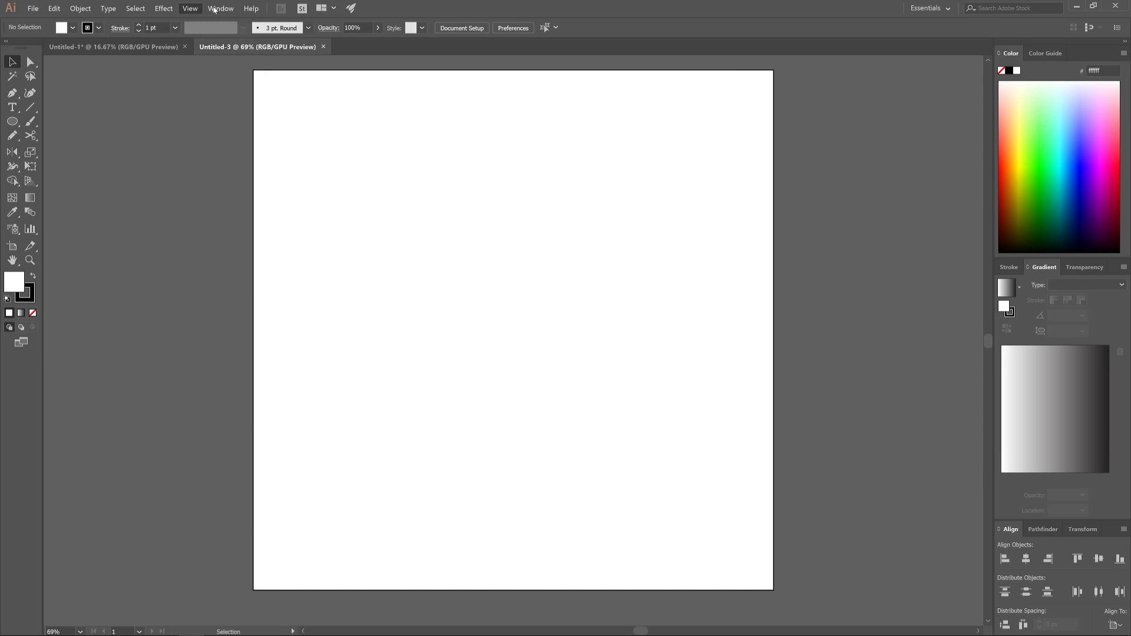
{"action": "left_click", "coordinate": [221, 8]}
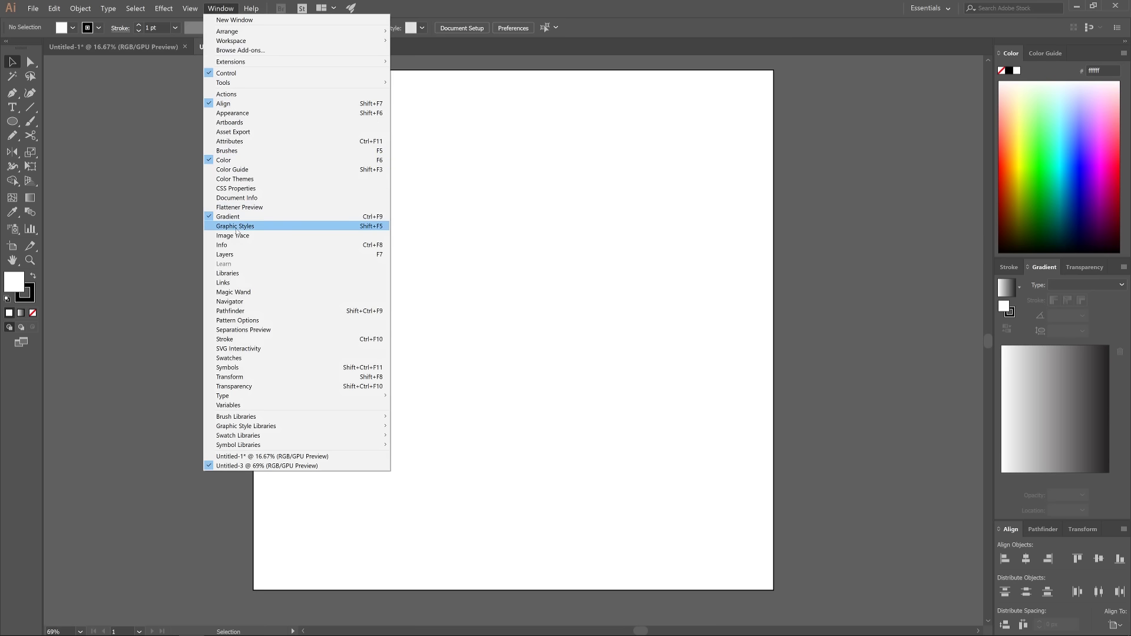
{"action": "left_click", "coordinate": [227, 9]}
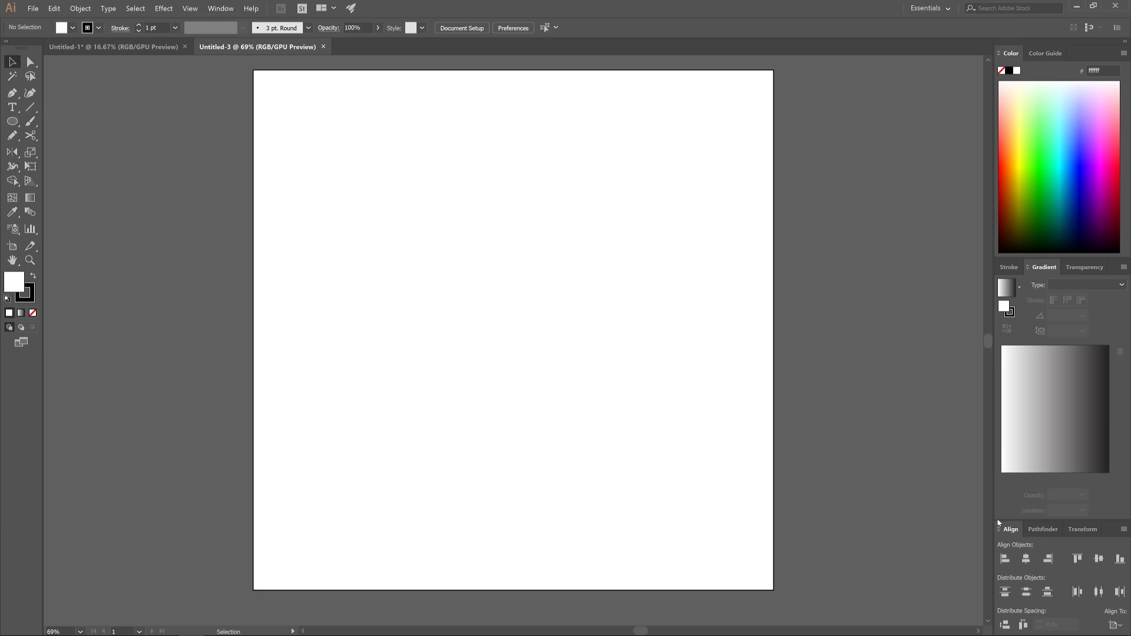
Step: Set the alignment reference to the artboard
{"action": "left_click", "coordinate": [1116, 622]}
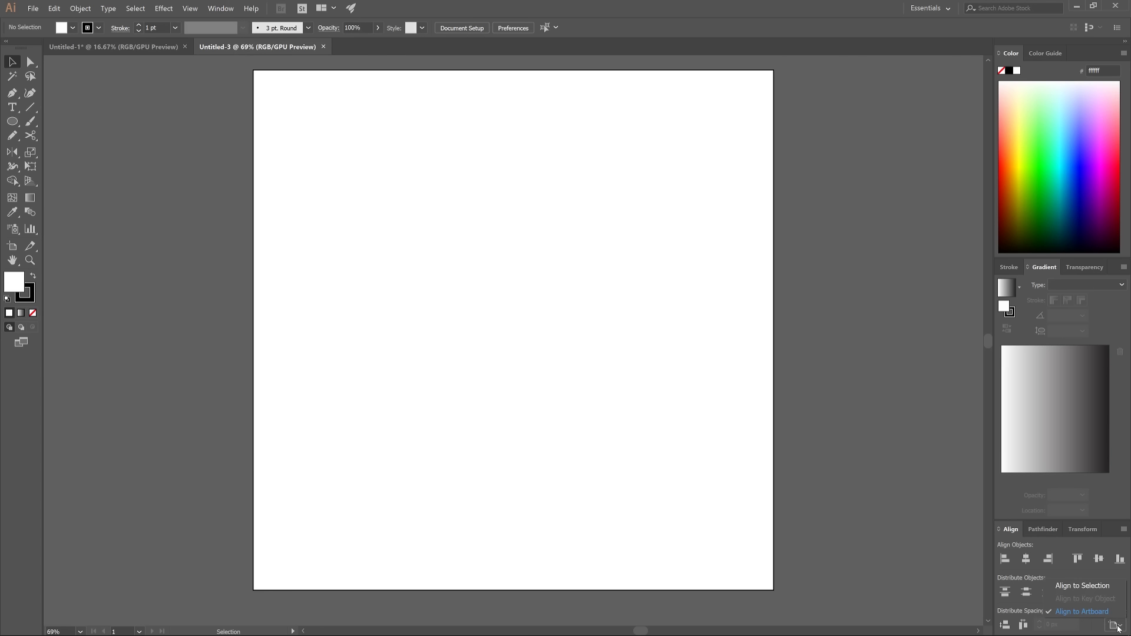
{"action": "left_click", "coordinate": [1090, 616]}
Step: Draw a circle about 522 px in diameter slightly above the middle of the artboard with the Ellipse tool
{"action": "left_click", "coordinate": [13, 123]}
{"action": "key", "text": "m"}
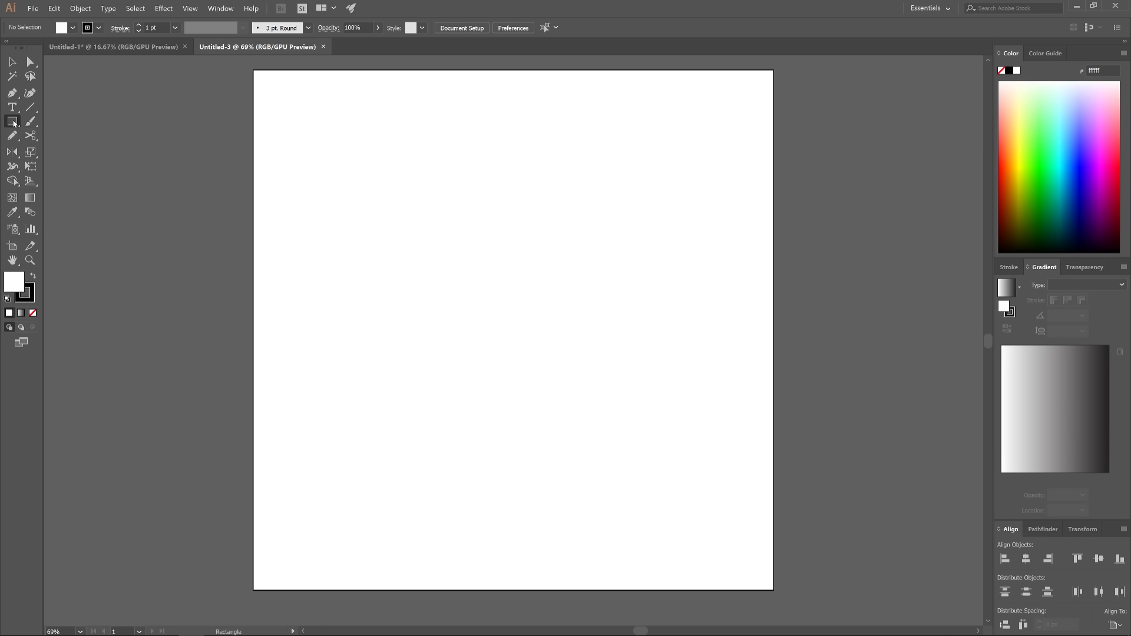
{"action": "left_click", "coordinate": [14, 124]}
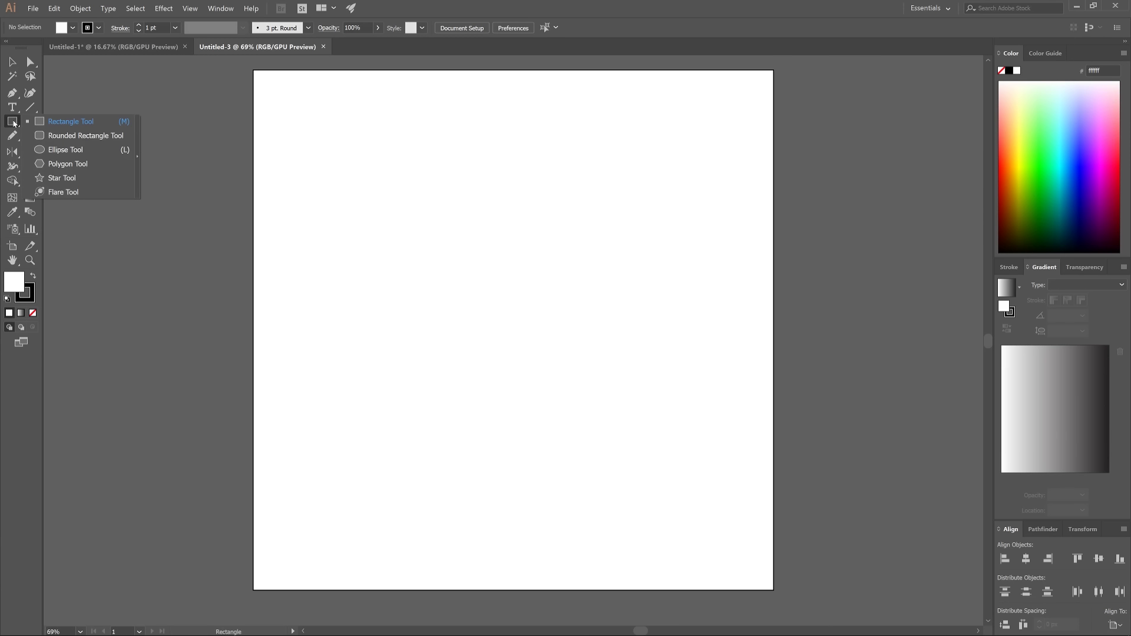
{"action": "left_click", "coordinate": [54, 151]}
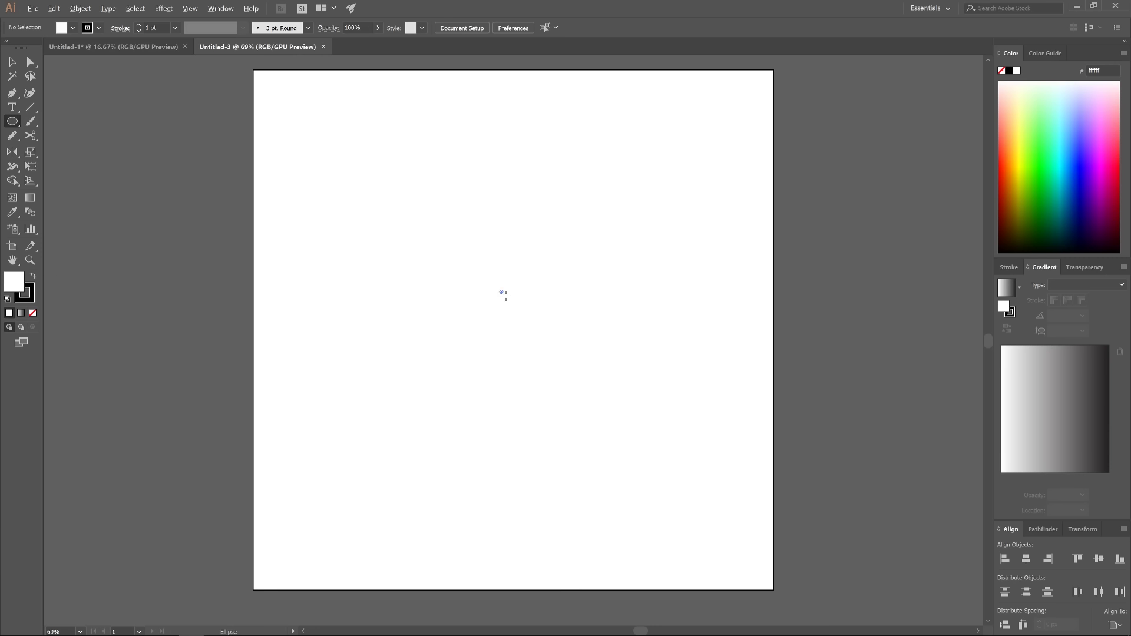
{"action": "left_click_drag", "start_coordinate": [502, 292], "coordinate": [608, 397]}
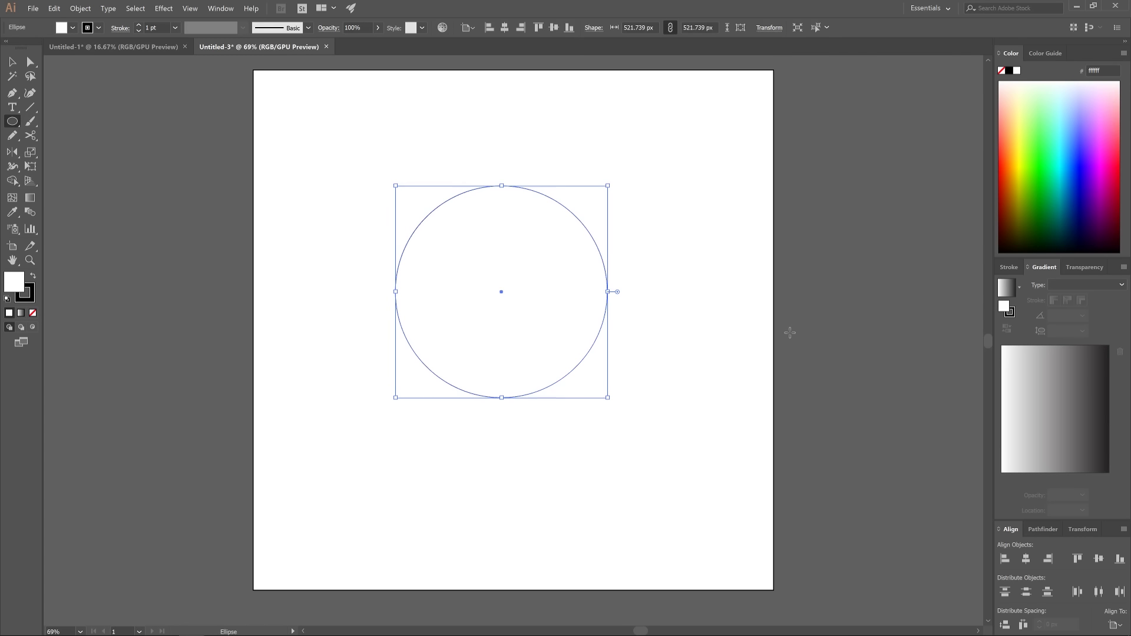
Step: Give the circle a black fill without a stroke and lower its opacity to 51%
{"action": "left_click", "coordinate": [99, 28]}
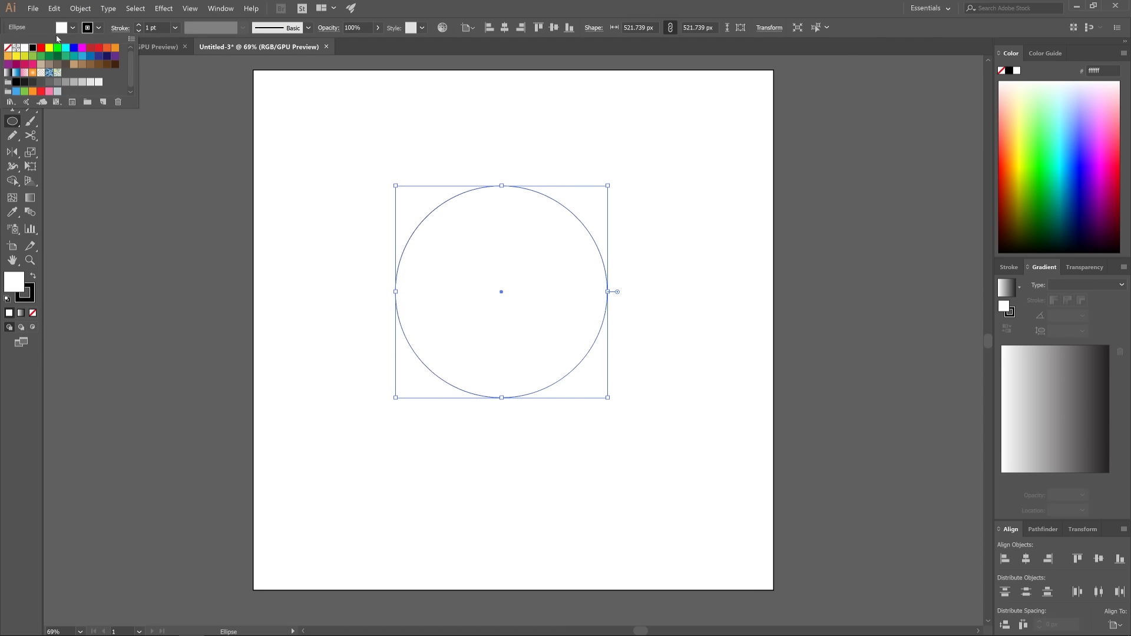
{"action": "left_click", "coordinate": [7, 48]}
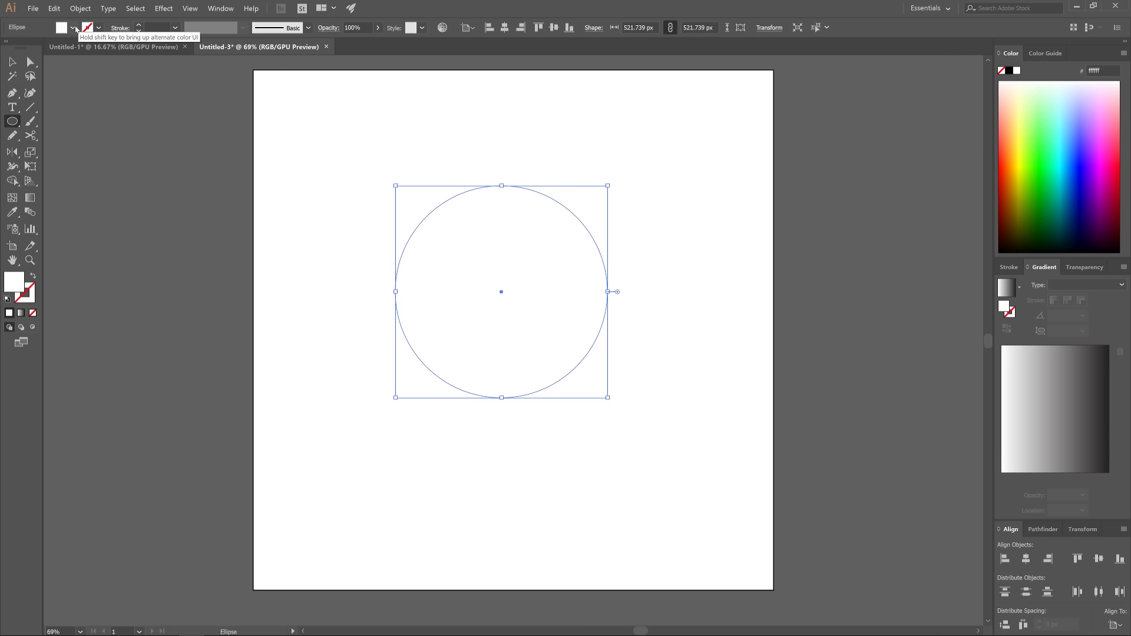
{"action": "left_click", "coordinate": [1008, 71]}
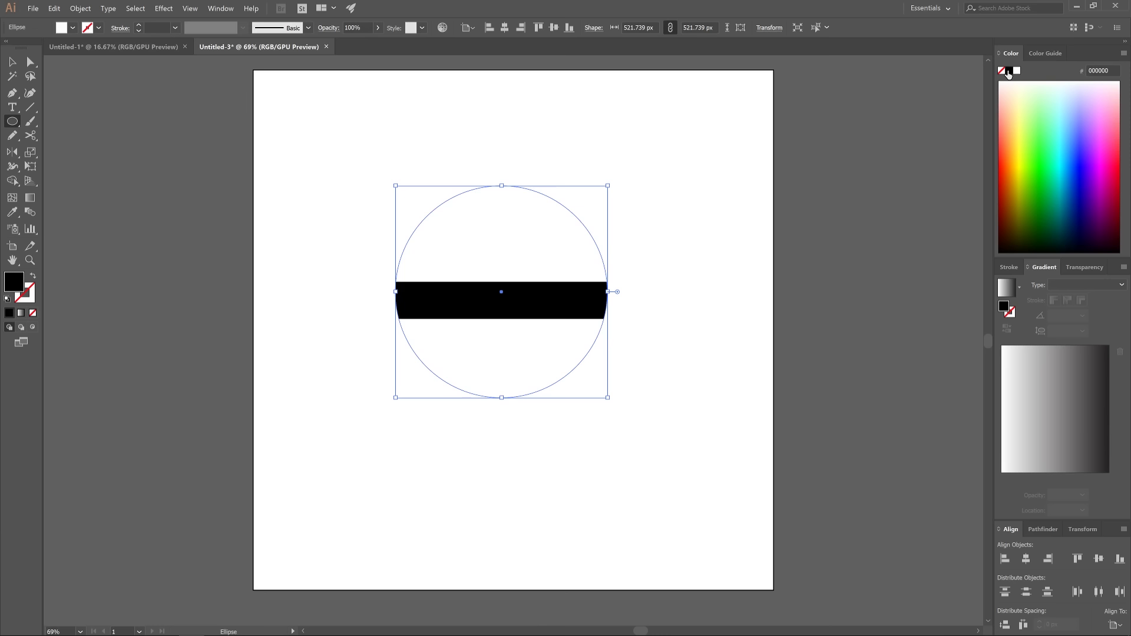
{"action": "left_click", "coordinate": [377, 29]}
{"action": "left_click_drag", "start_coordinate": [376, 43], "coordinate": [354, 46]}
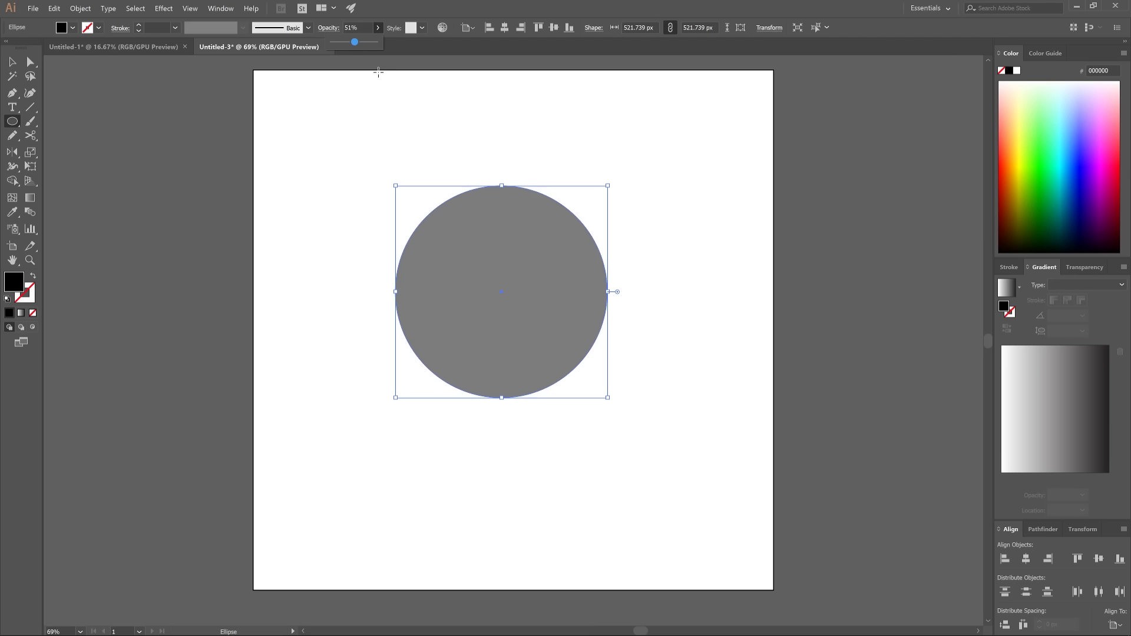
{"action": "left_click", "coordinate": [443, 49]}
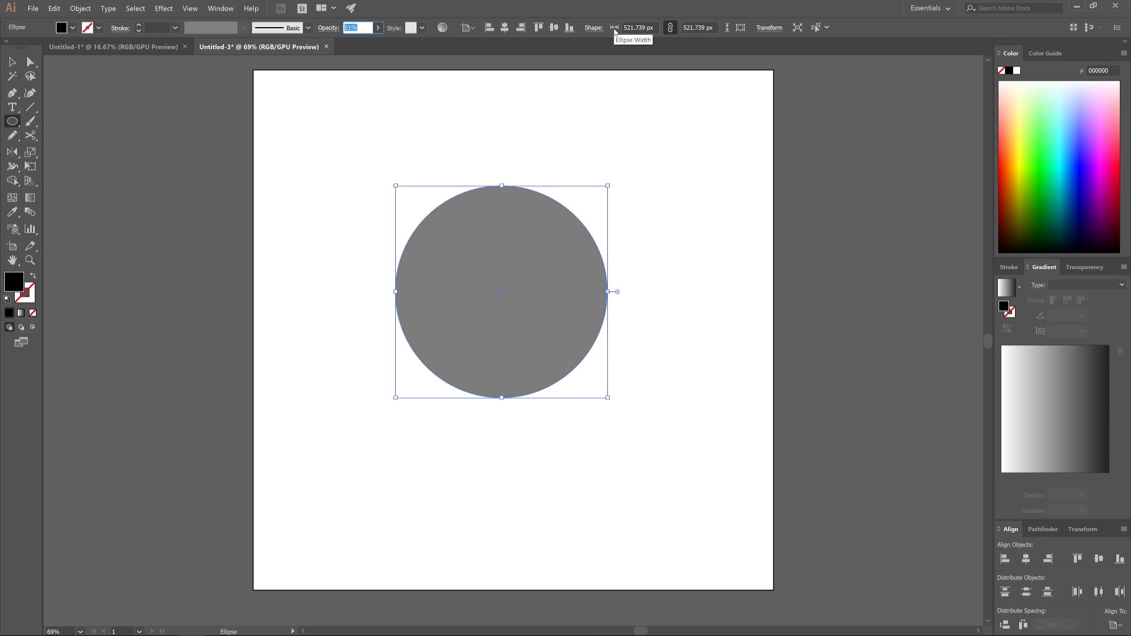
Step: Resize the circle proportionally to 300 px and center it horizontally and vertically on the artboard
{"action": "left_click", "coordinate": [670, 29]}
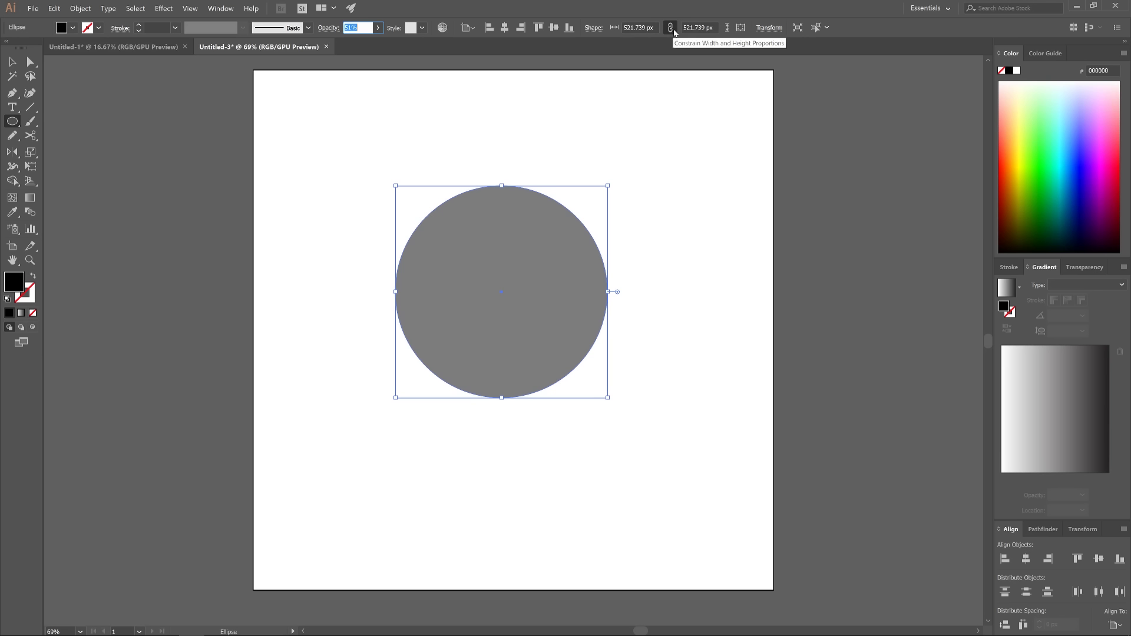
{"action": "double_click", "coordinate": [632, 27]}
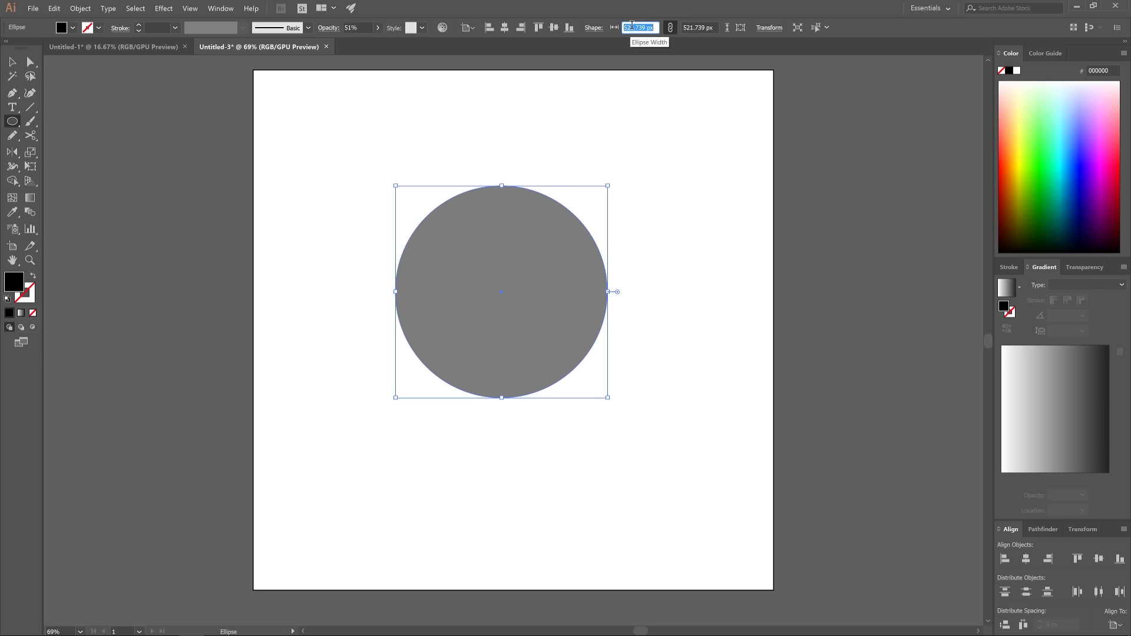
{"action": "type", "text": "300"}
{"action": "key", "text": "Return"}
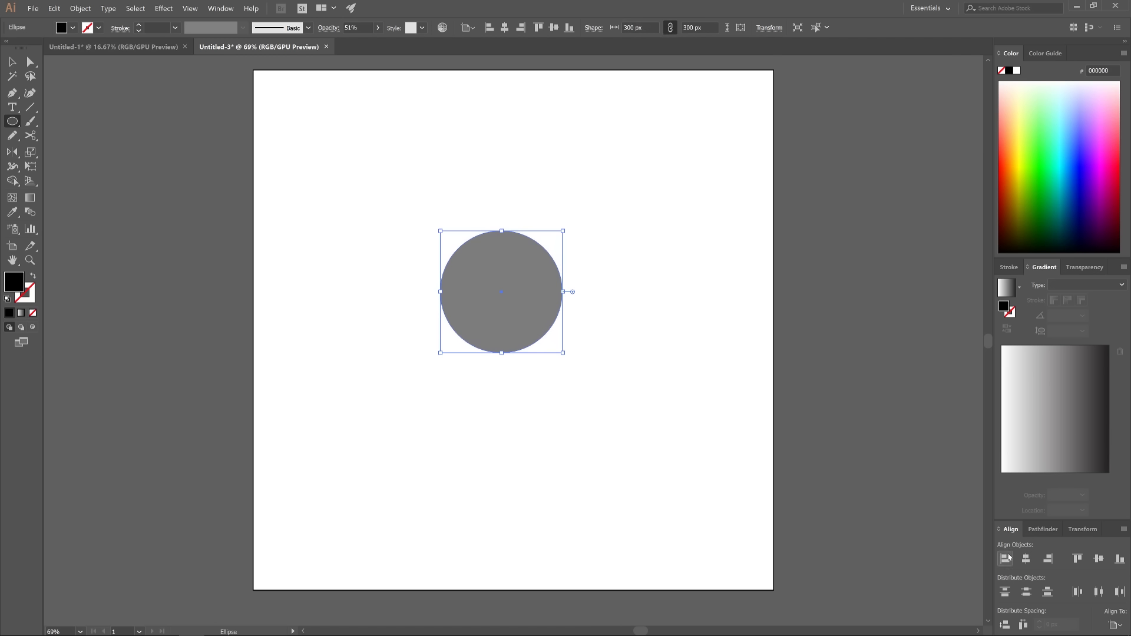
{"action": "left_click", "coordinate": [1028, 560]}
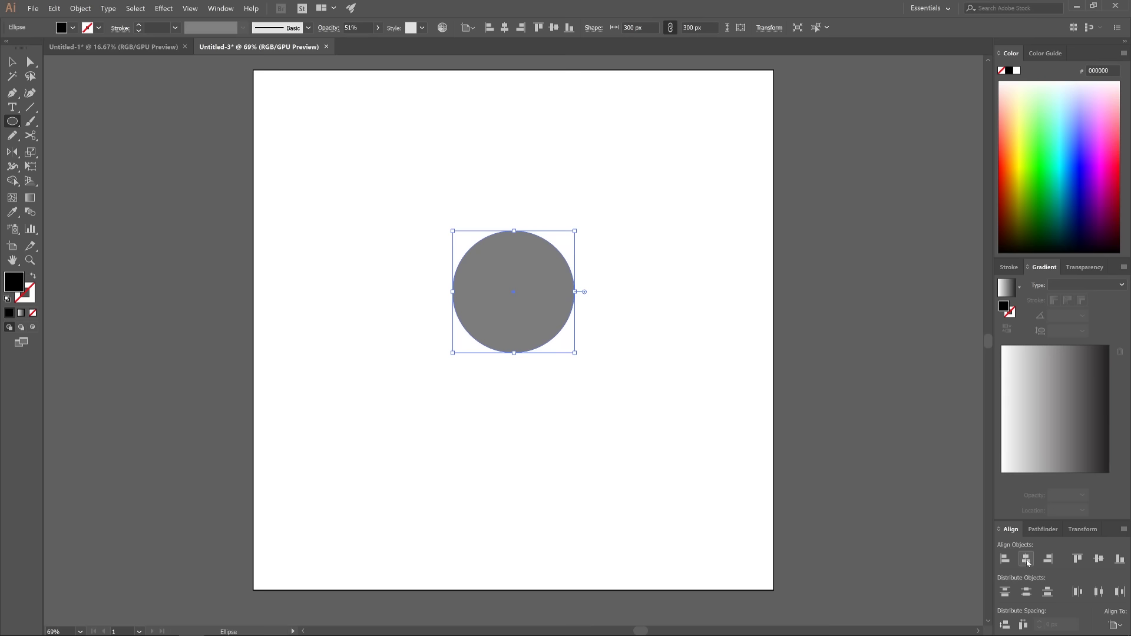
{"action": "left_click", "coordinate": [1099, 560]}
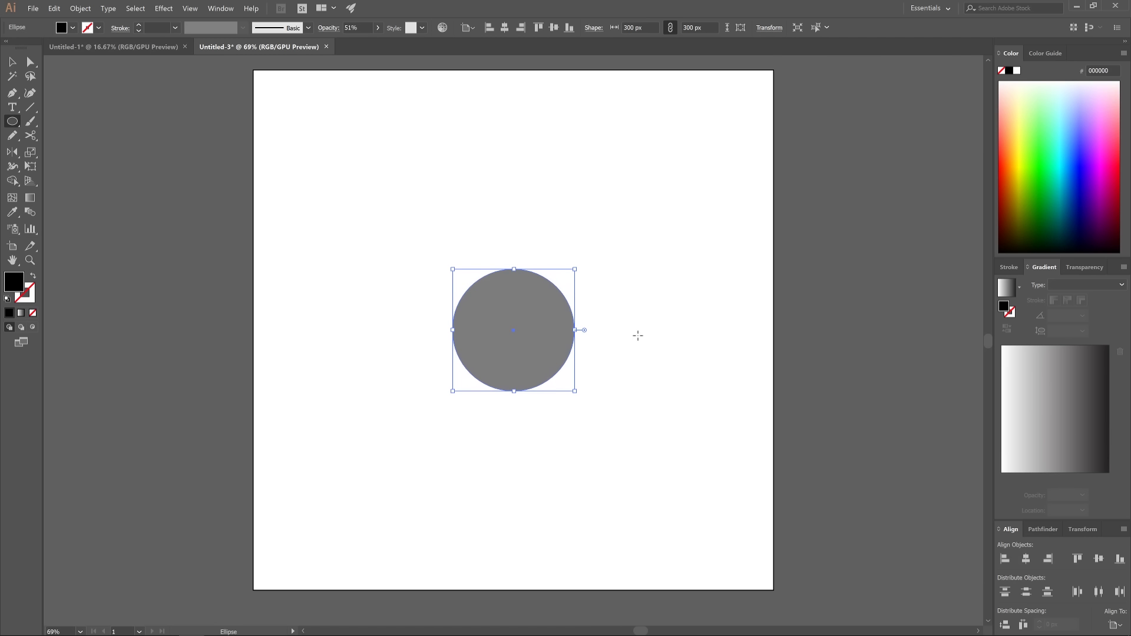
Step: Duplicate the circle as a 150 px copy centered horizontally and vertically on the artboard
{"action": "left_click", "coordinate": [22, 62]}
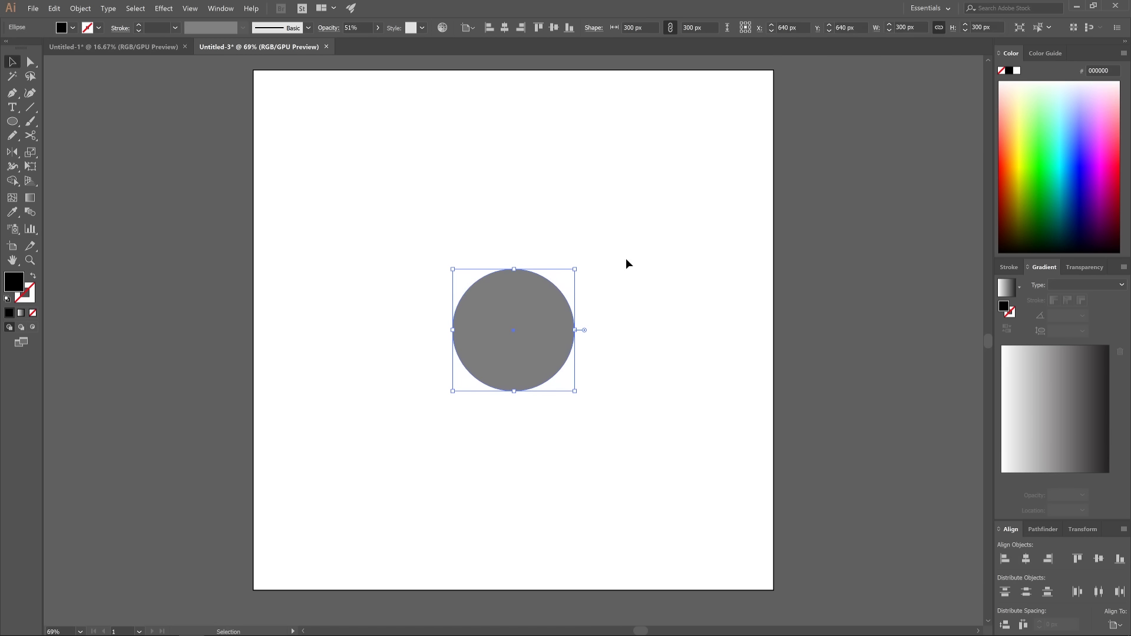
{"action": "left_click_drag", "start_coordinate": [507, 303], "coordinate": [658, 337]}
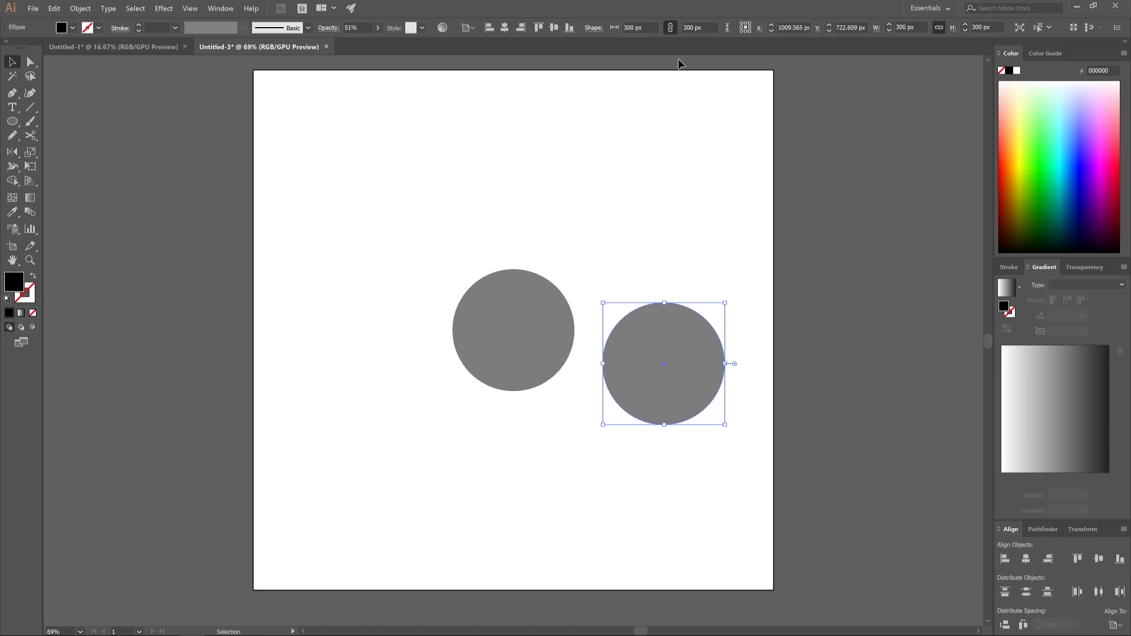
{"action": "left_click", "coordinate": [909, 27]}
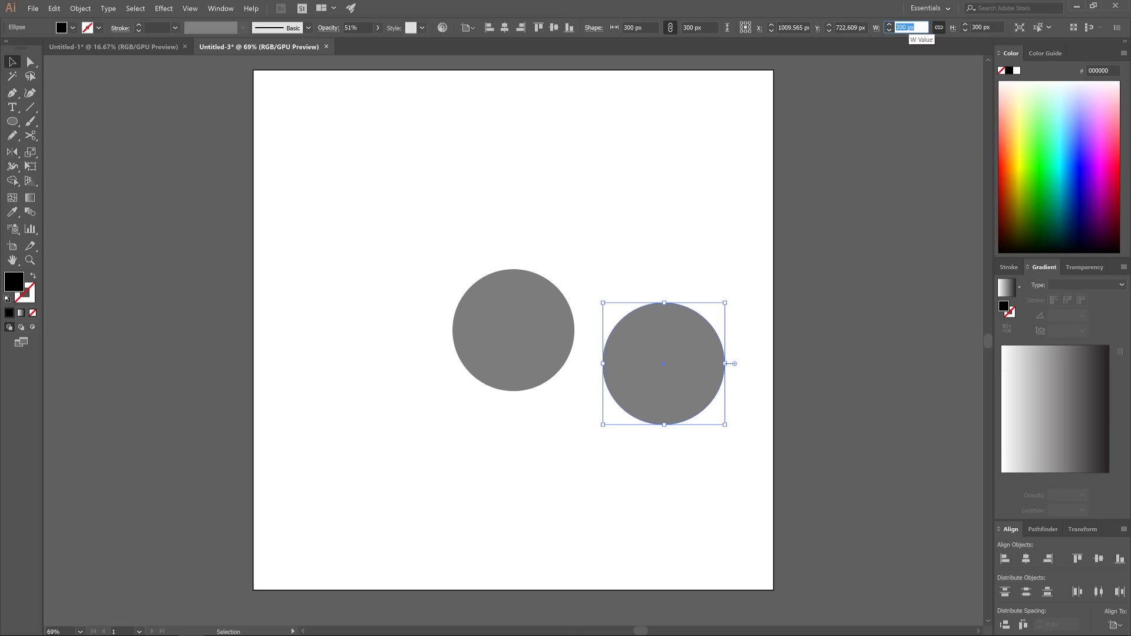
{"action": "type", "text": "1500"}
{"action": "key", "text": "Return"}
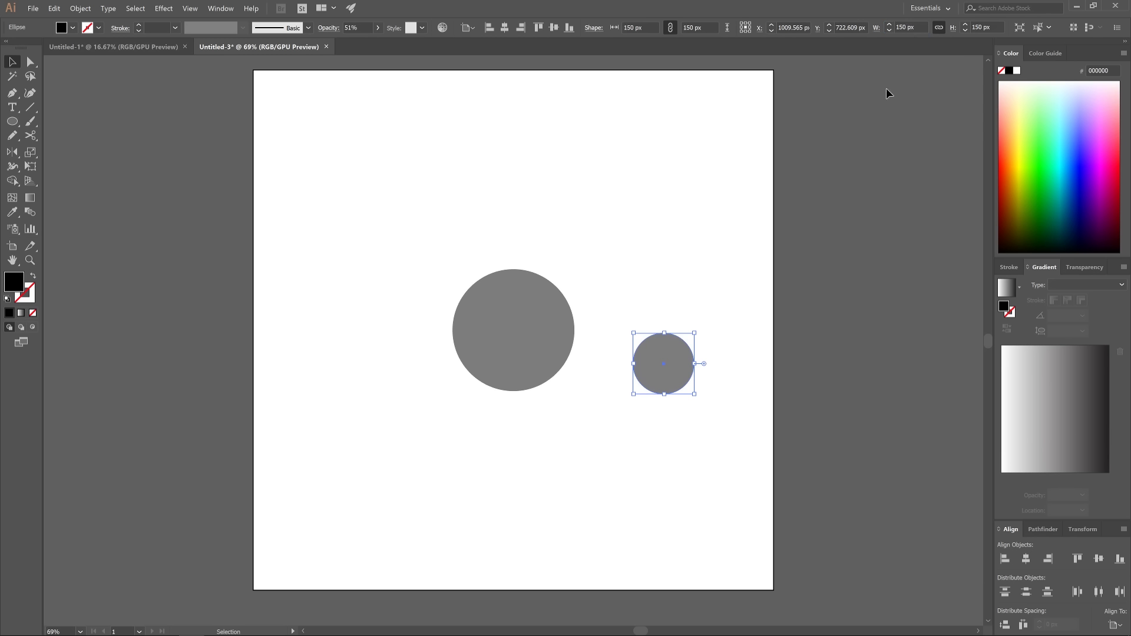
{"action": "left_click", "coordinate": [1027, 561]}
{"action": "left_click", "coordinate": [1099, 560]}
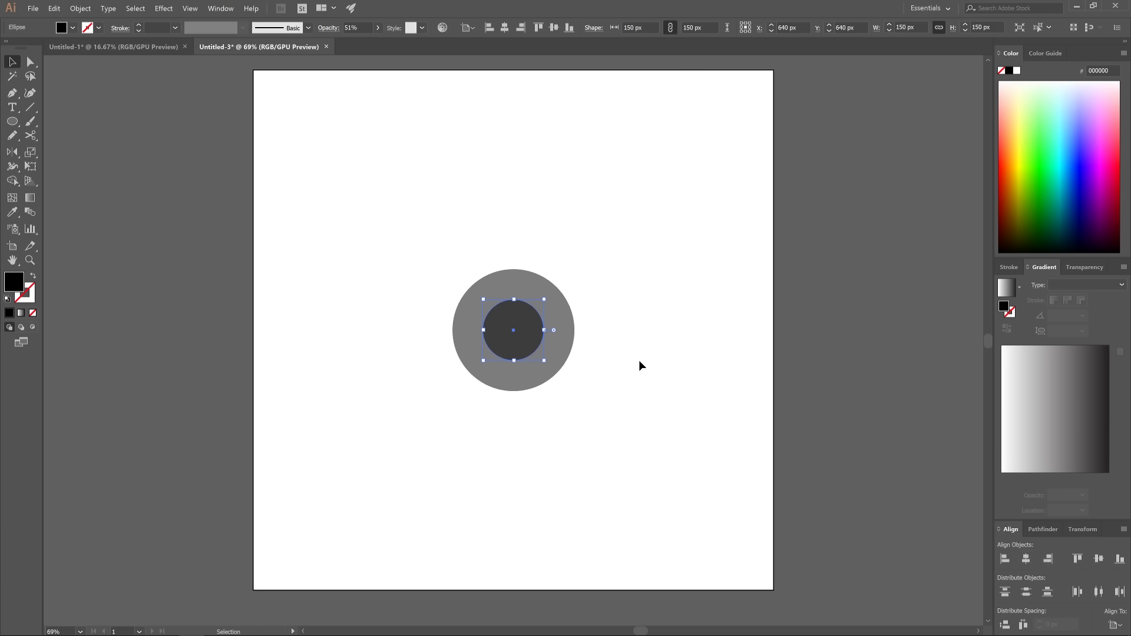
Step: Duplicate the small circle in the artboard's center and enlarge the copy upward to 225 px, meeting the large circle's top edge
{"action": "left_click_drag", "start_coordinate": [515, 318], "coordinate": [670, 373]}
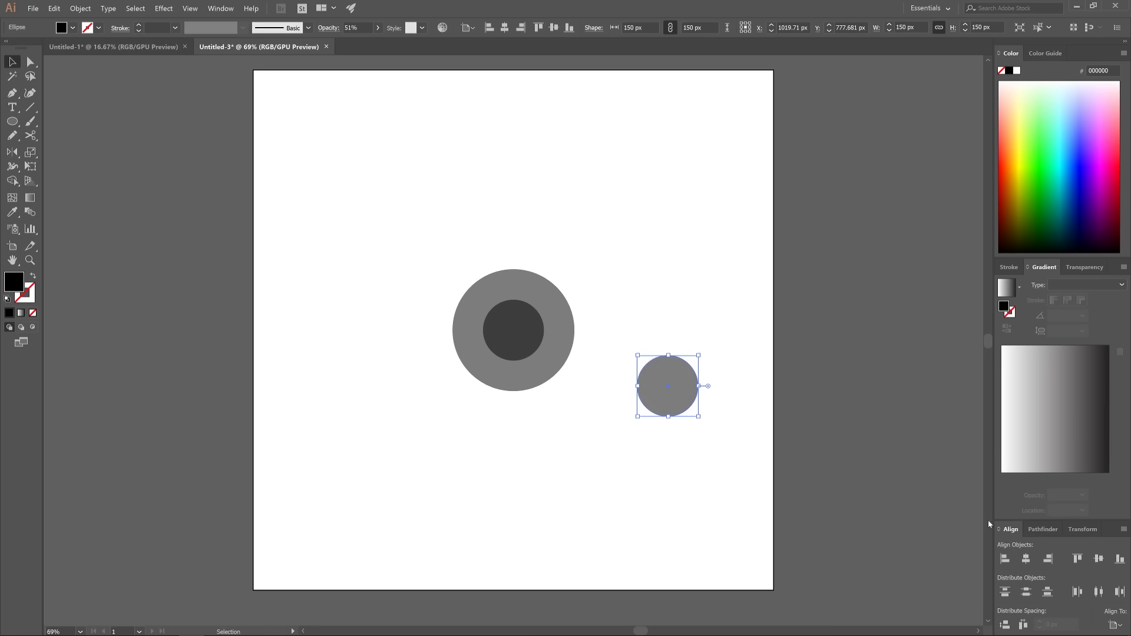
{"action": "left_click", "coordinate": [1026, 558]}
{"action": "left_click", "coordinate": [1099, 558]}
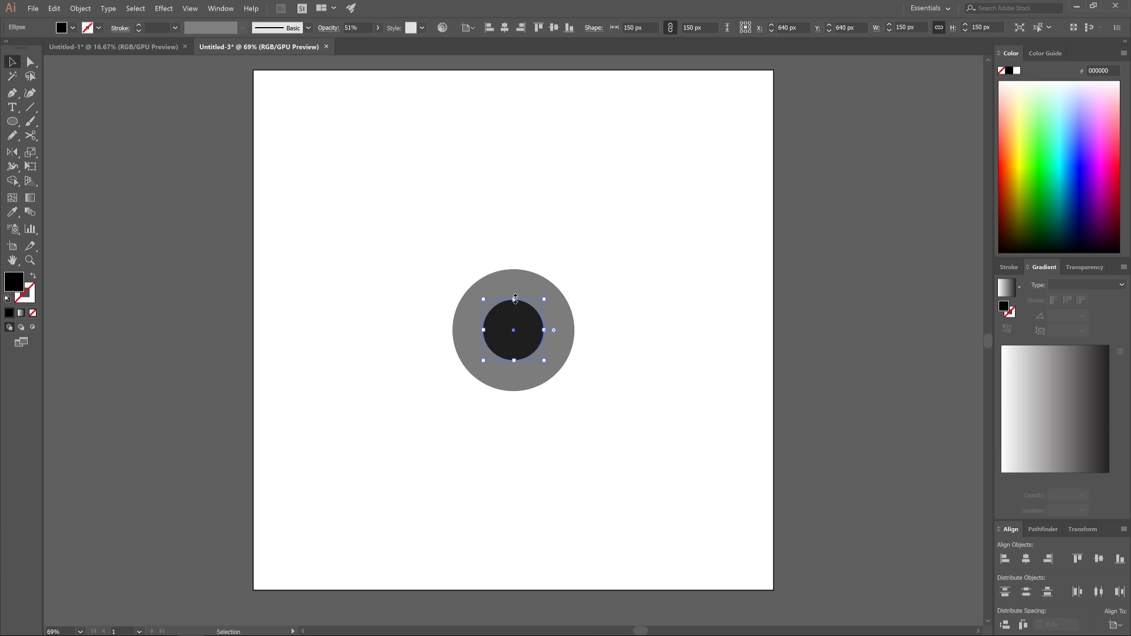
{"action": "left_click_drag", "start_coordinate": [516, 299], "coordinate": [515, 269]}
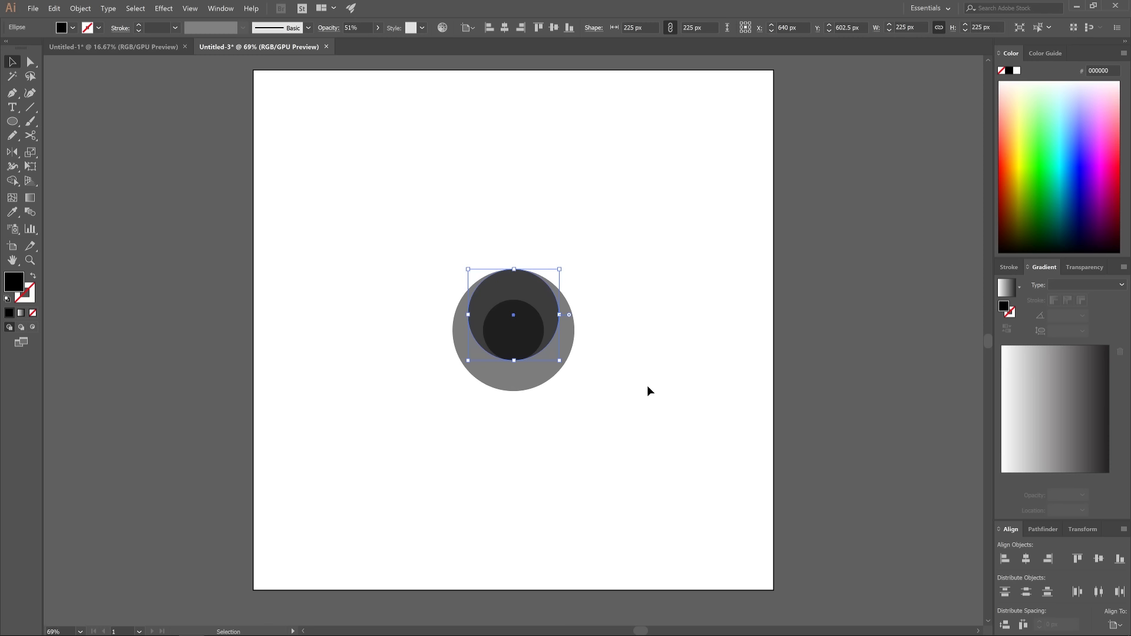
Step: Cut the inner 150 px circle's area out of the three overlapping circles with the Shape Builder tool
{"action": "left_click_drag", "start_coordinate": [634, 434], "coordinate": [403, 215]}
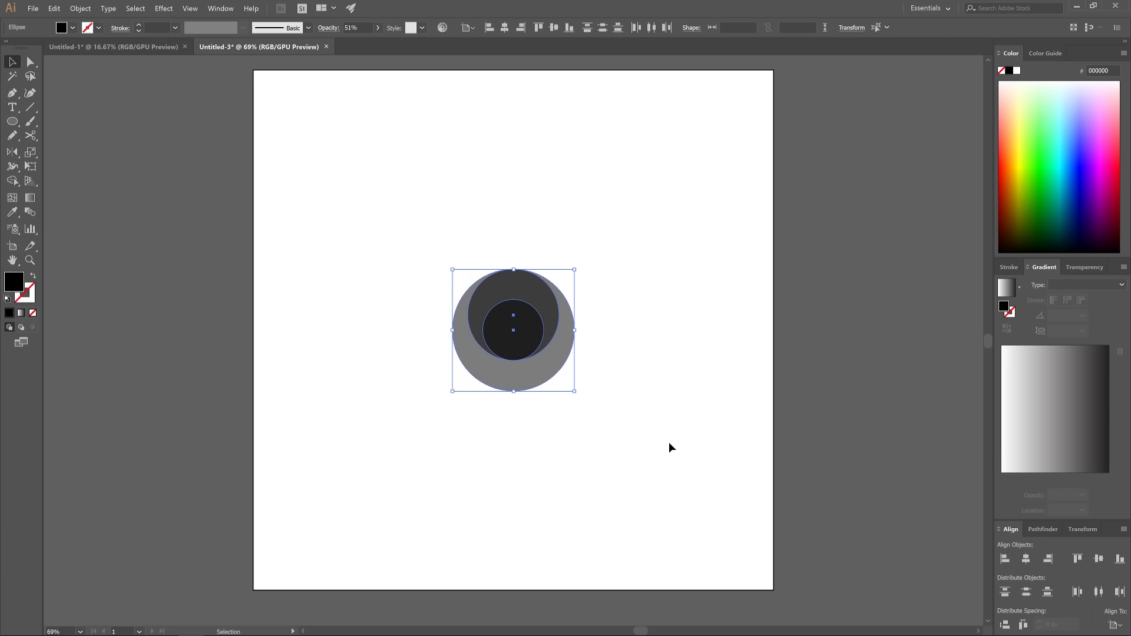
{"action": "left_click", "coordinate": [11, 181]}
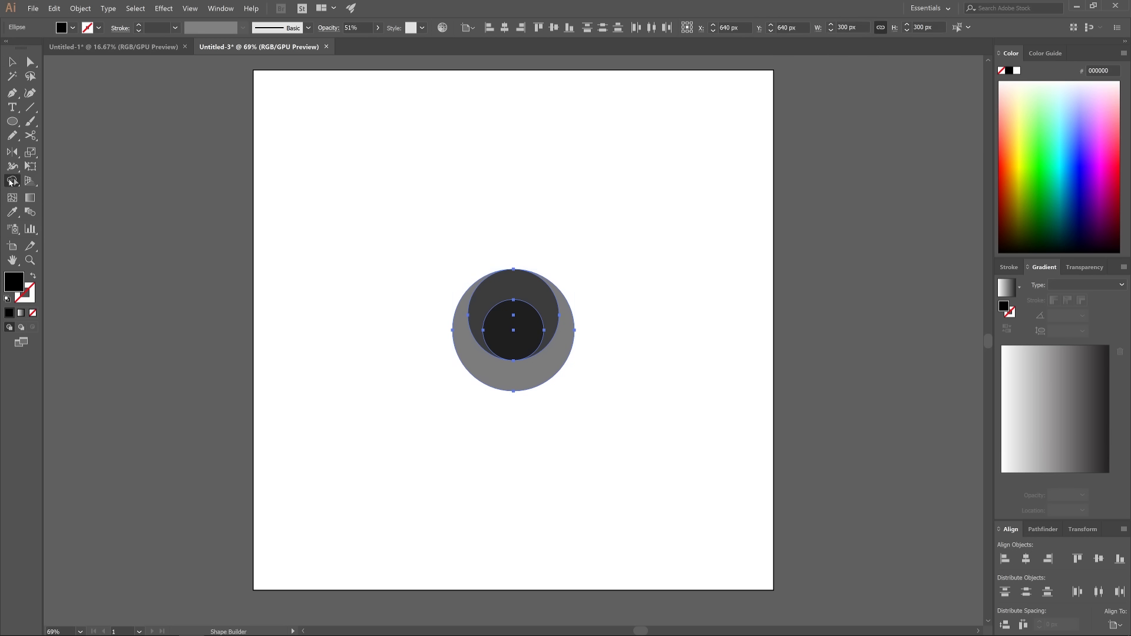
{"action": "left_click", "coordinate": [500, 333], "text": "alt"}
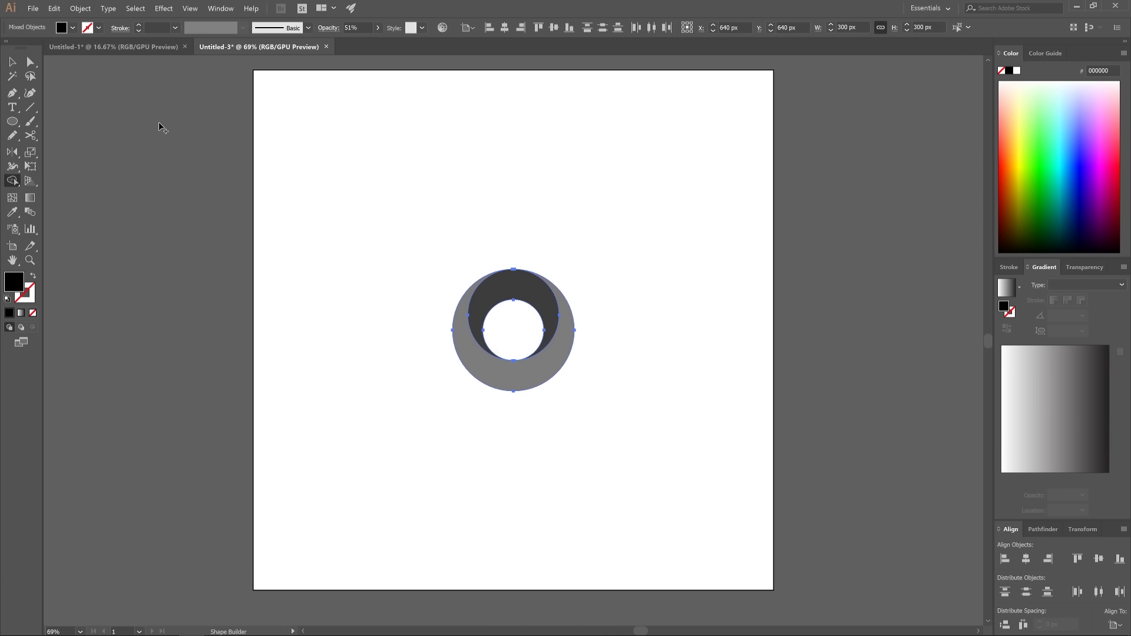
{"action": "left_click", "coordinate": [18, 66]}
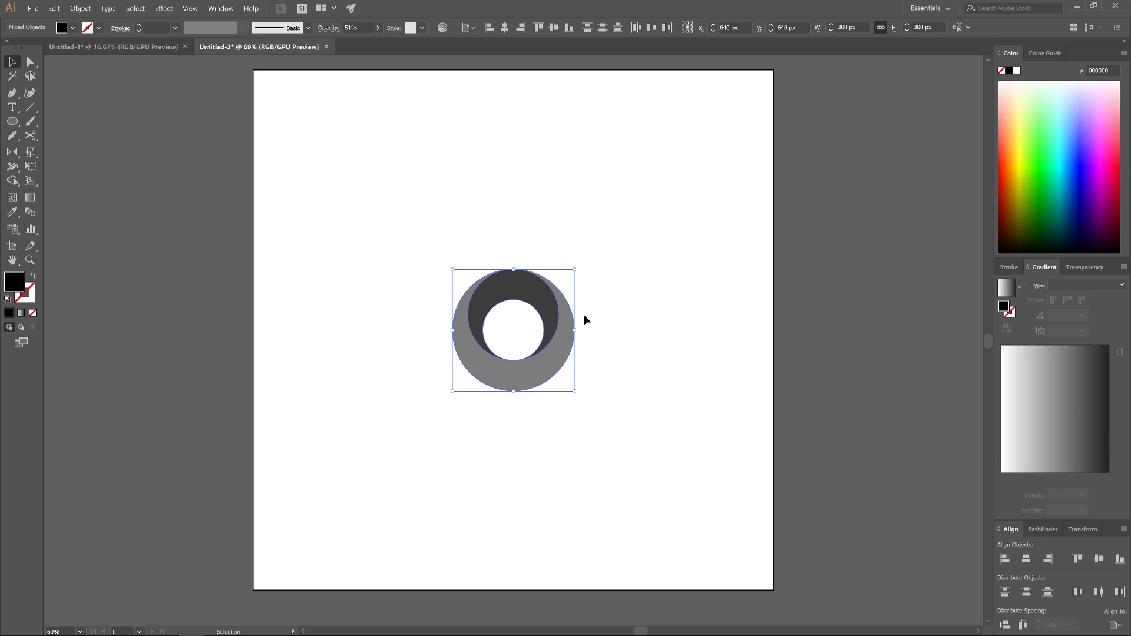
{"action": "left_click", "coordinate": [629, 307]}
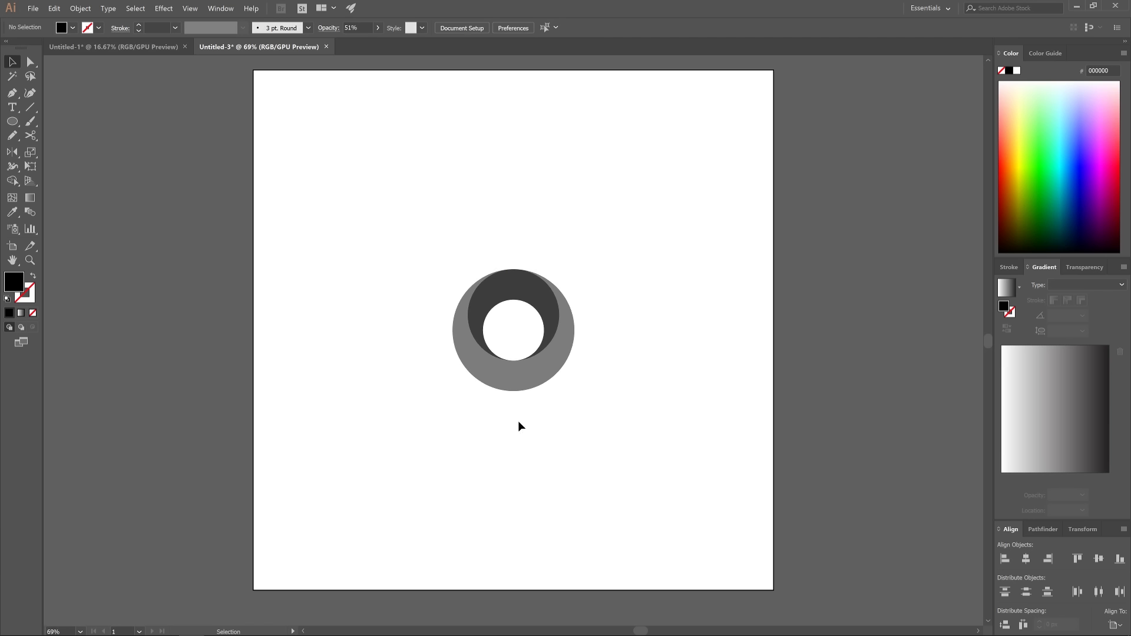
Step: Draw a vertical rectangle about 132 px wide and 464 px high to the left of the ring
{"action": "left_click", "coordinate": [14, 122]}
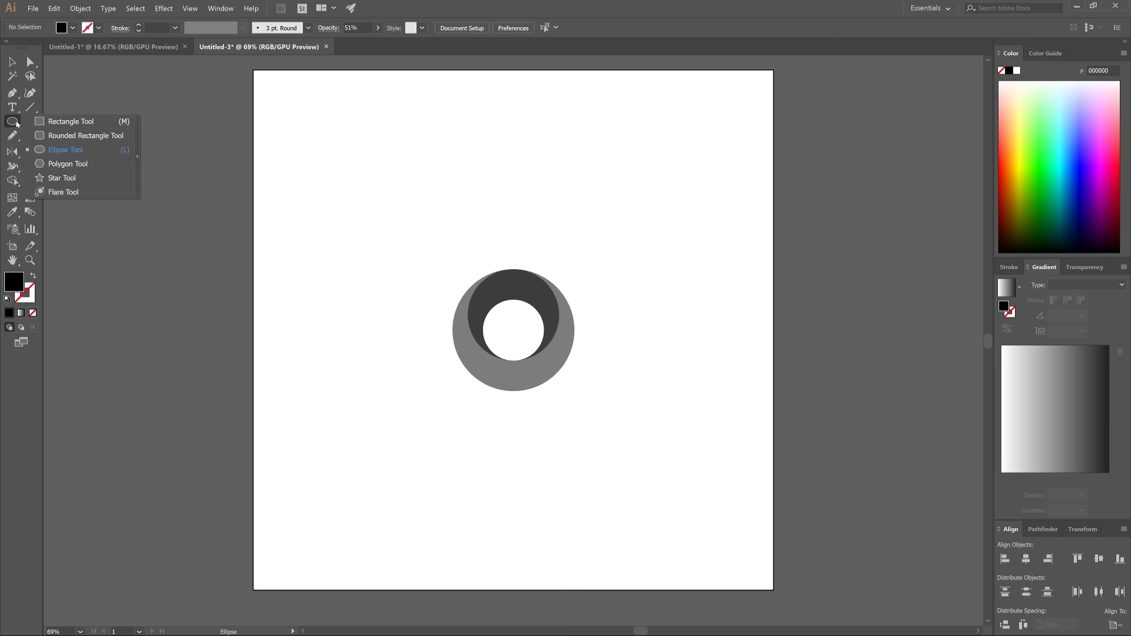
{"action": "left_click", "coordinate": [53, 124]}
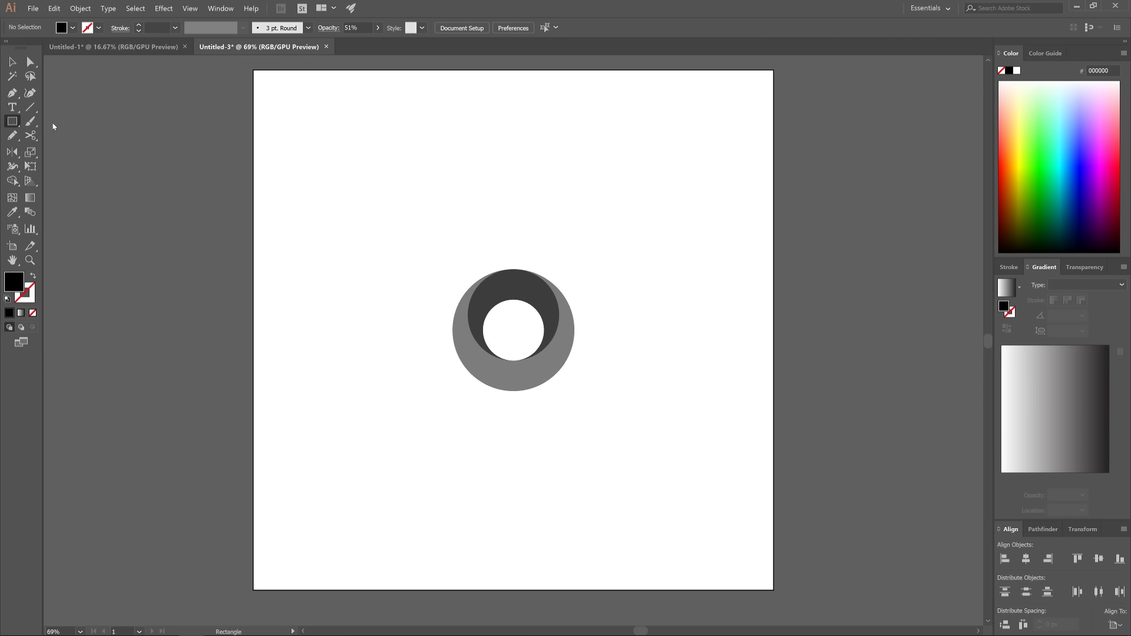
{"action": "left_click_drag", "start_coordinate": [381, 294], "coordinate": [436, 482]}
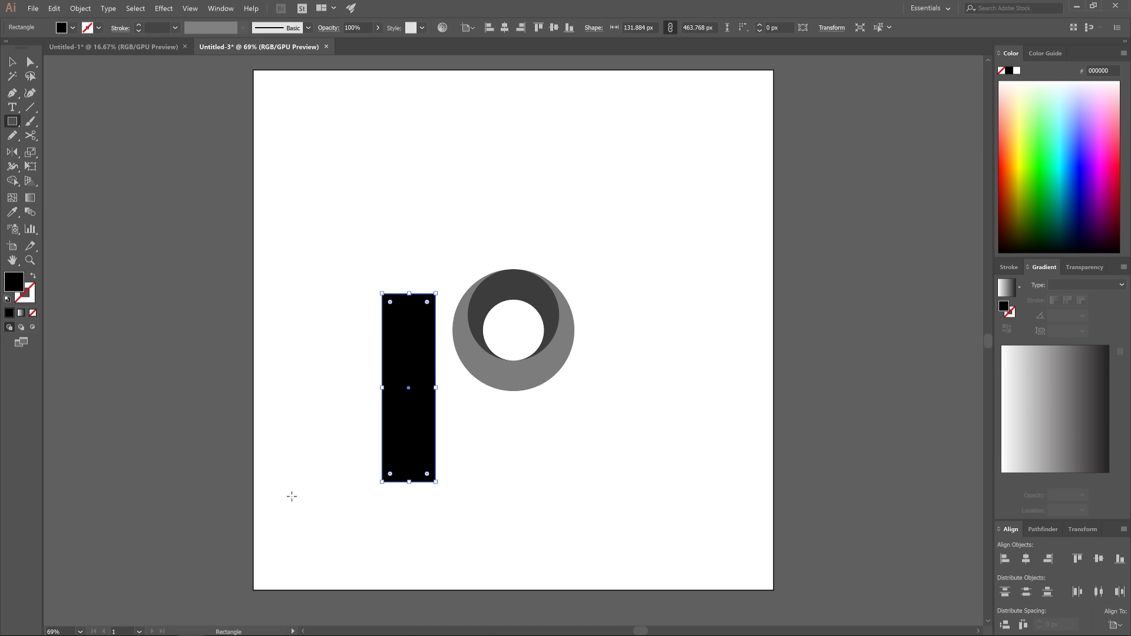
Step: Lower the rectangle's opacity to 51%
{"action": "left_click", "coordinate": [378, 27]}
{"action": "mouse_move", "coordinate": [378, 42]}
{"action": "left_mouse_down"}
{"action": "mouse_move", "coordinate": [344, 42]}
{"action": "mouse_move", "coordinate": [358, 45]}
{"action": "left_mouse_up"}
{"action": "left_click", "coordinate": [451, 47]}
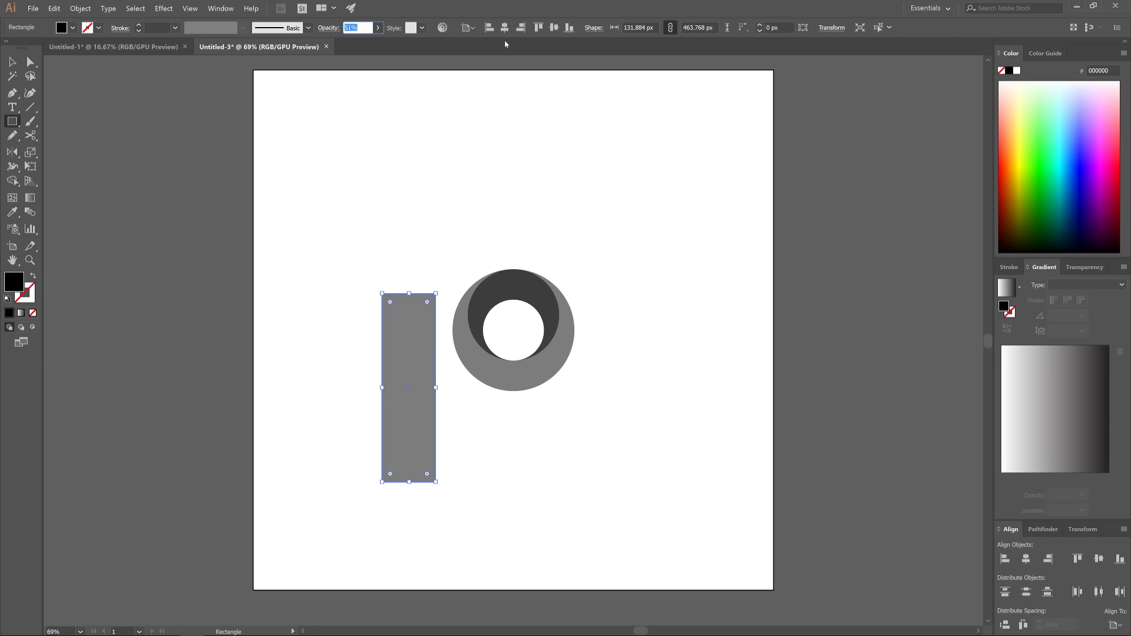
Step: Scale the rectangle proportionally to 150 px wide and round its corners fully to a 75 px radius
{"action": "left_click", "coordinate": [637, 28]}
{"action": "type", "text": "150"}
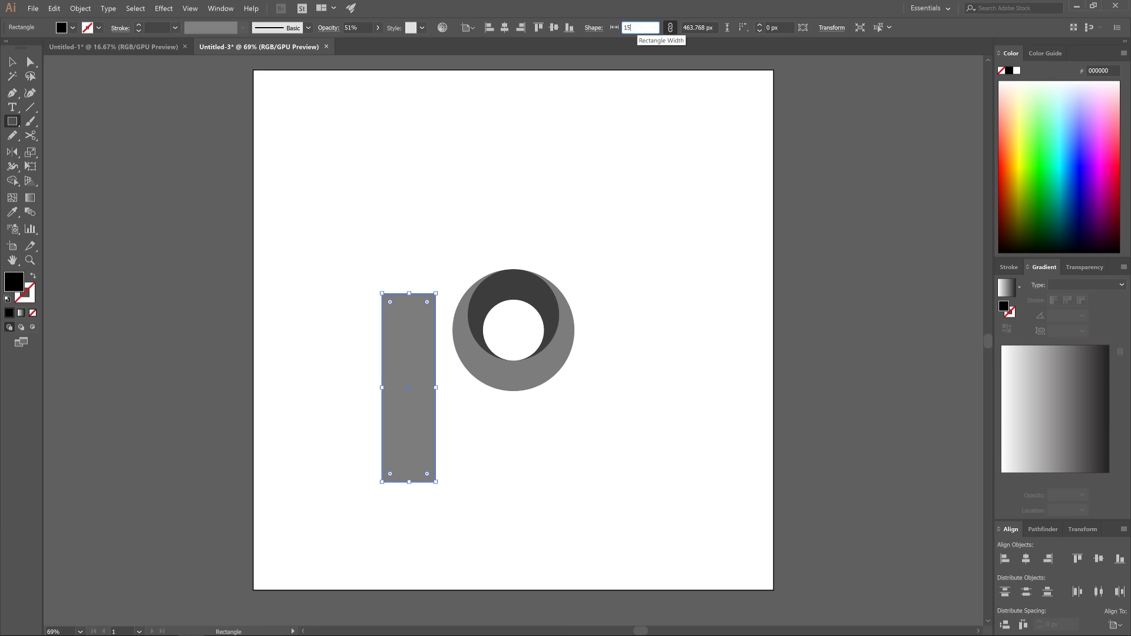
{"action": "key", "text": "Return"}
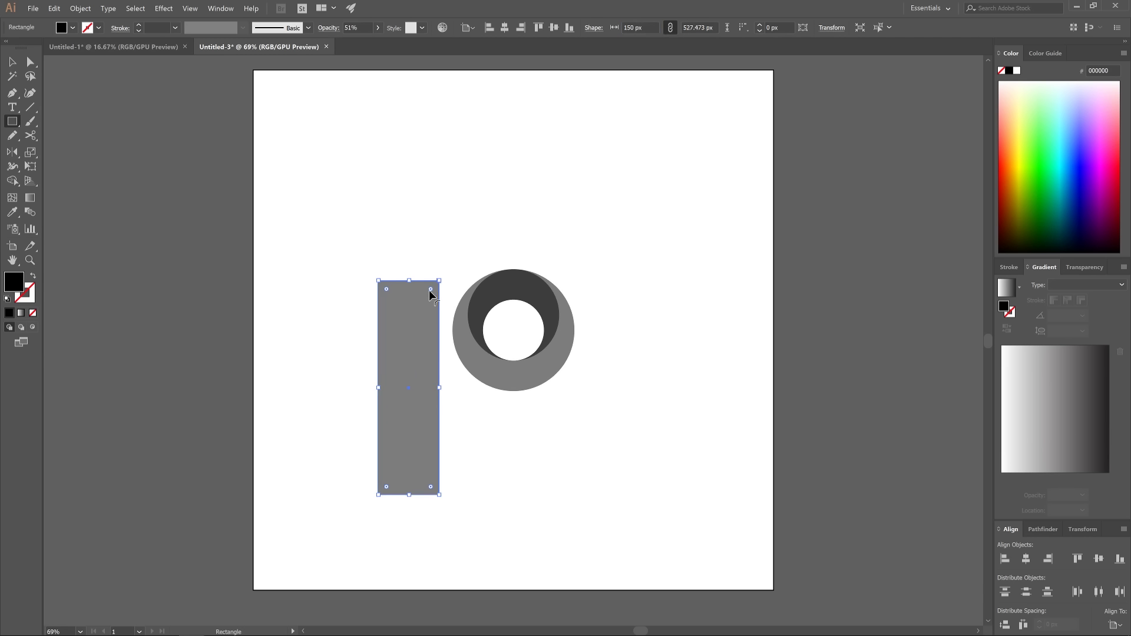
{"action": "left_click_drag", "start_coordinate": [432, 293], "coordinate": [407, 313]}
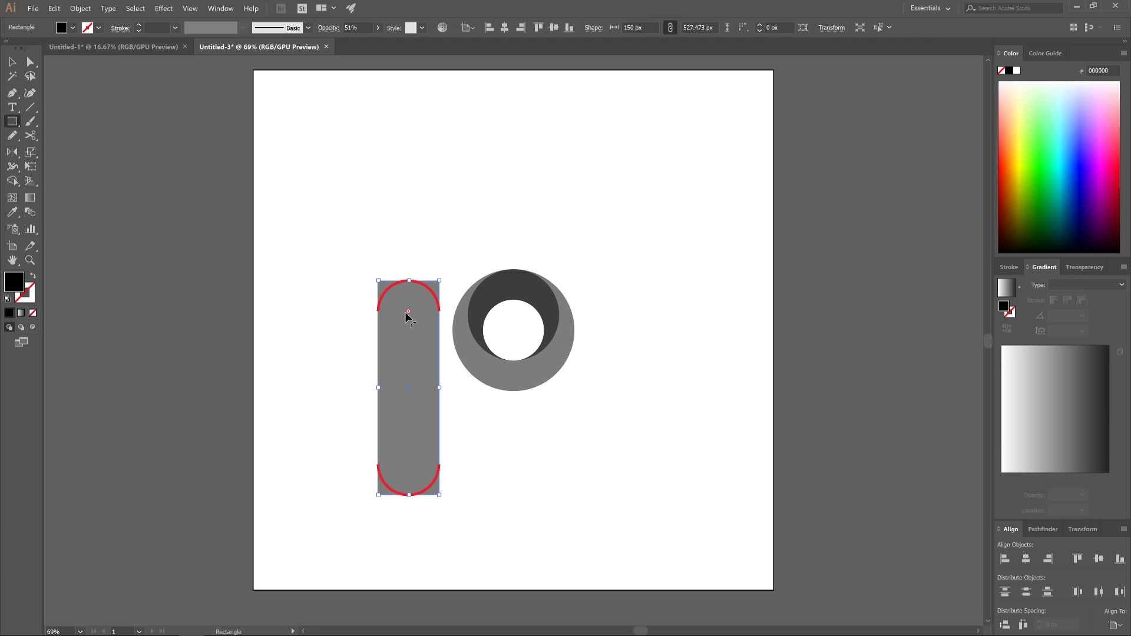
{"action": "left_click_drag", "start_coordinate": [407, 317], "coordinate": [406, 315]}
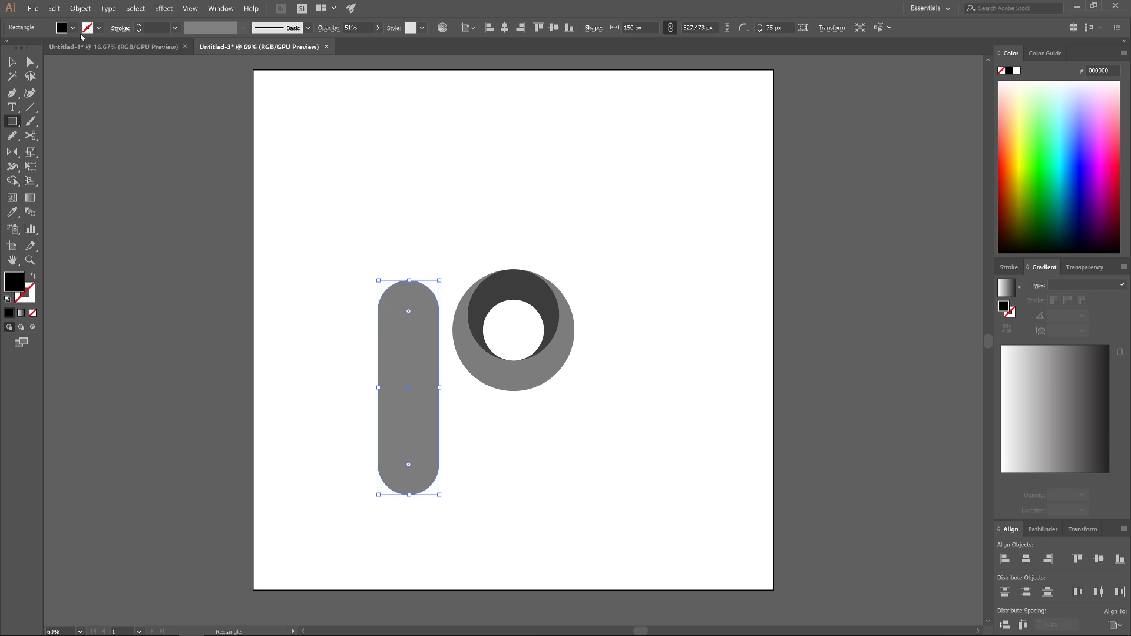
Step: Move the rounded bar over the ring so its right edge touches the left edge of the ring's hole
{"action": "key", "text": "v"}
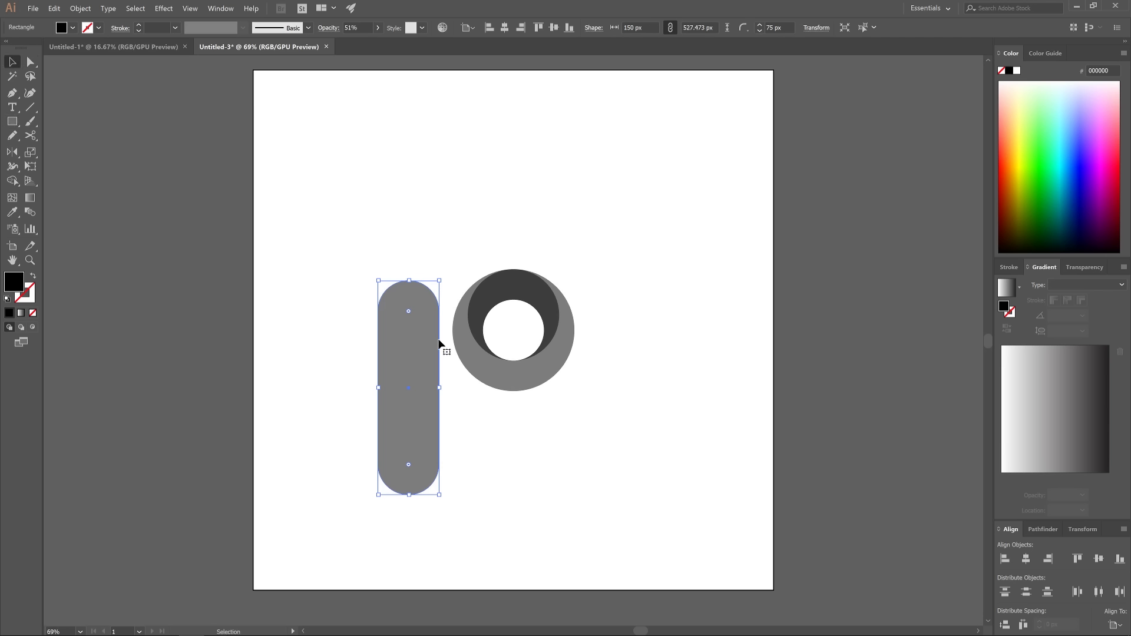
{"action": "key", "text": "a"}
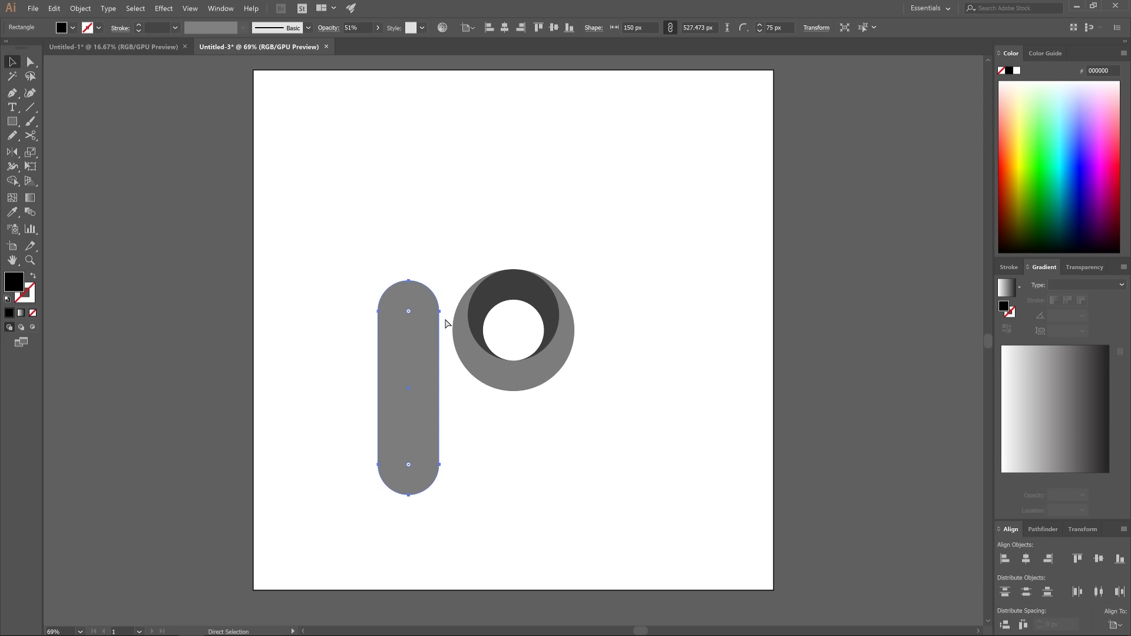
{"action": "left_click_drag", "start_coordinate": [440, 310], "coordinate": [482, 334]}
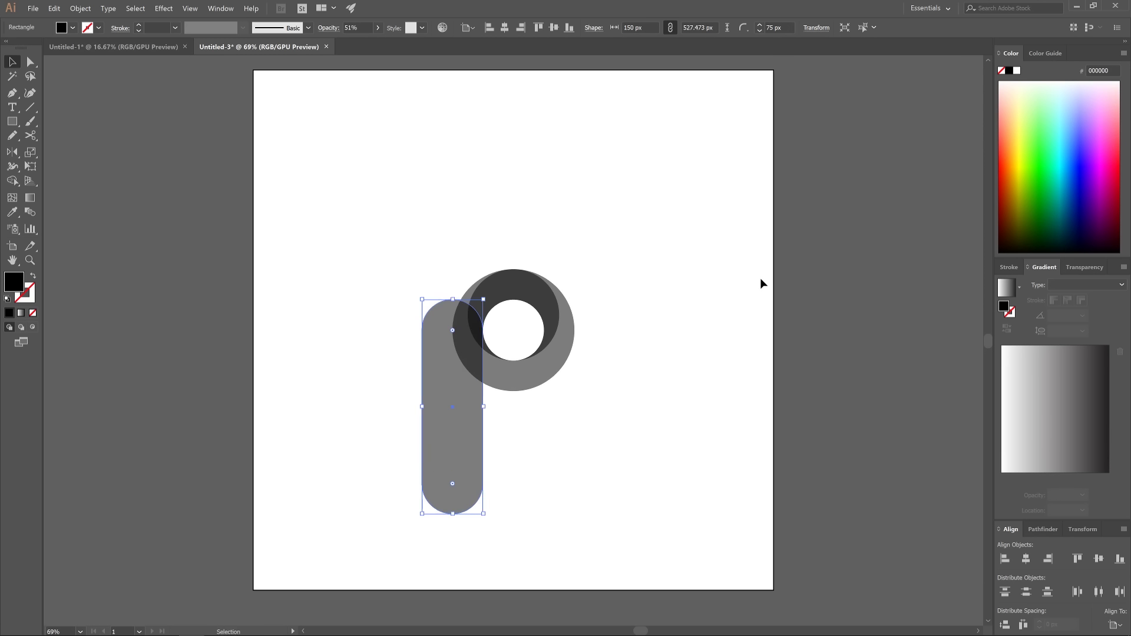
{"action": "left_click", "coordinate": [605, 160]}
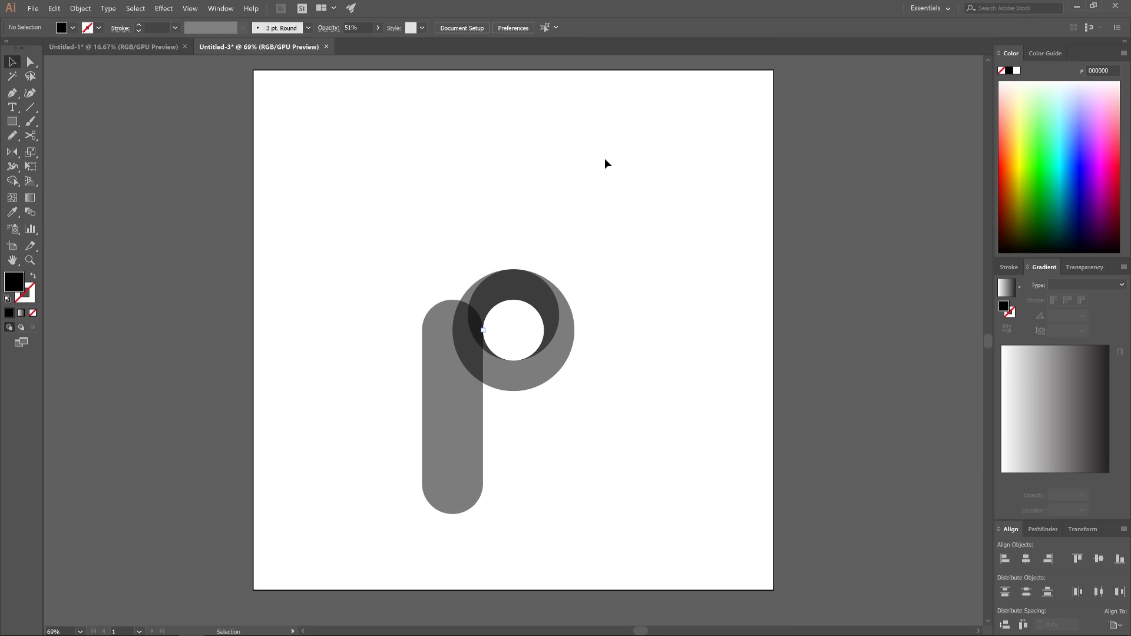
Step: Draw a closed freeform Pen shape covering the bar's left half, with a straight edge along the bar's vertical centerline
{"action": "left_click", "coordinate": [13, 93]}
{"action": "left_click", "coordinate": [453, 300]}
{"action": "left_click_drag", "start_coordinate": [452, 299], "coordinate": [453, 404]}
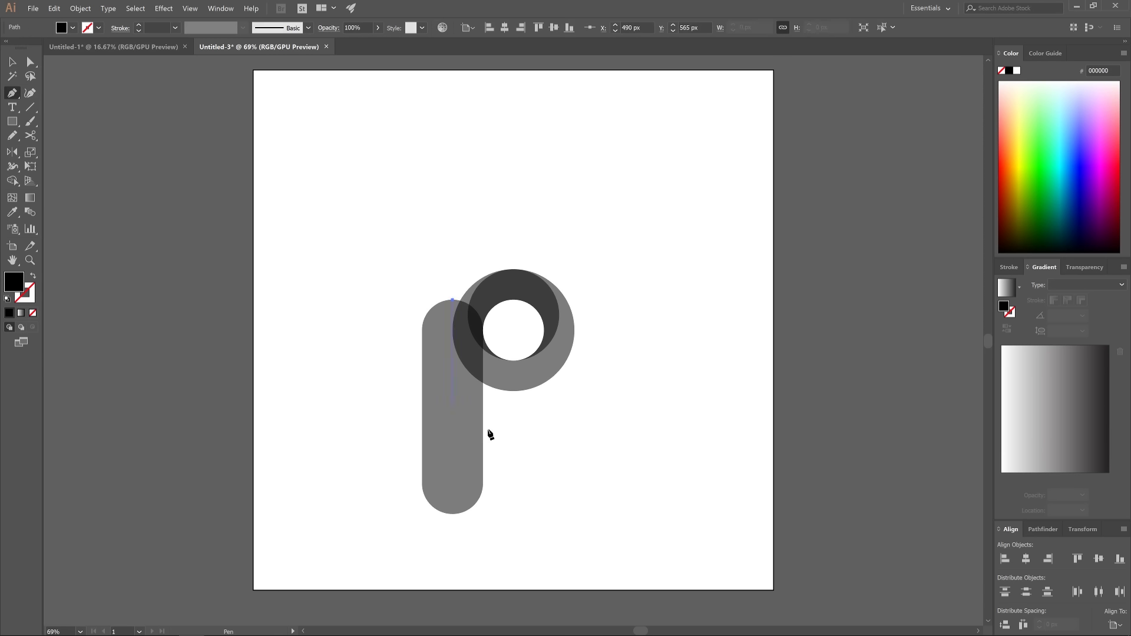
{"action": "left_click", "coordinate": [453, 540]}
{"action": "left_click", "coordinate": [425, 538]}
{"action": "left_click", "coordinate": [407, 528]}
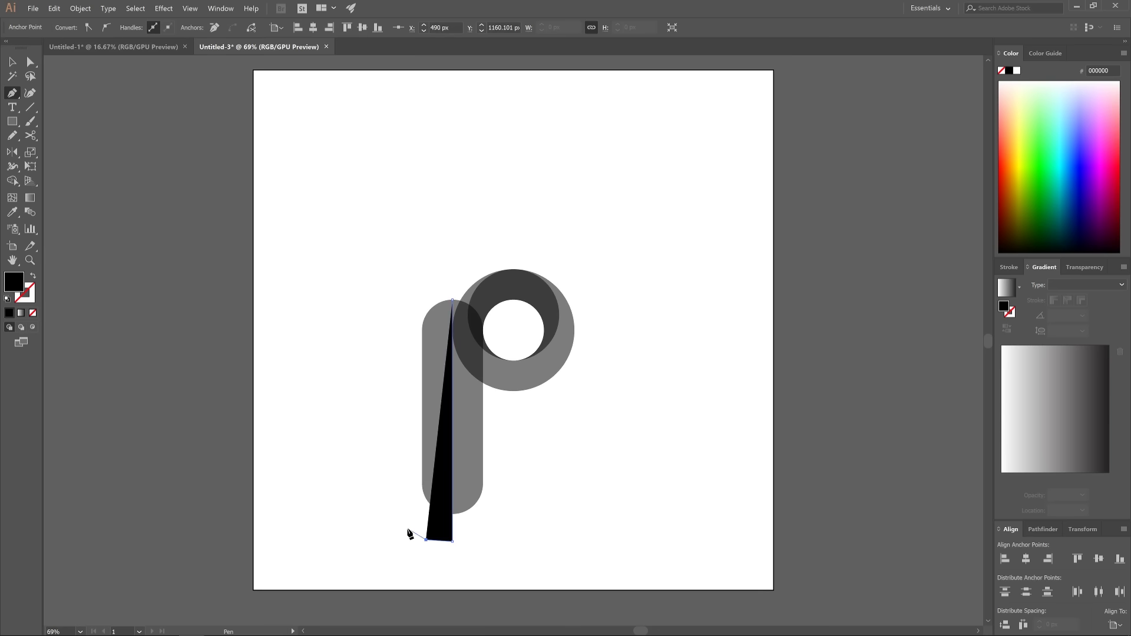
{"action": "left_click", "coordinate": [384, 501]}
{"action": "left_click", "coordinate": [359, 447]}
{"action": "left_click", "coordinate": [352, 385]}
{"action": "left_click", "coordinate": [354, 374]}
{"action": "left_click", "coordinate": [356, 365]}
{"action": "left_click", "coordinate": [365, 306]}
{"action": "left_click", "coordinate": [384, 265]}
{"action": "left_click", "coordinate": [442, 256]}
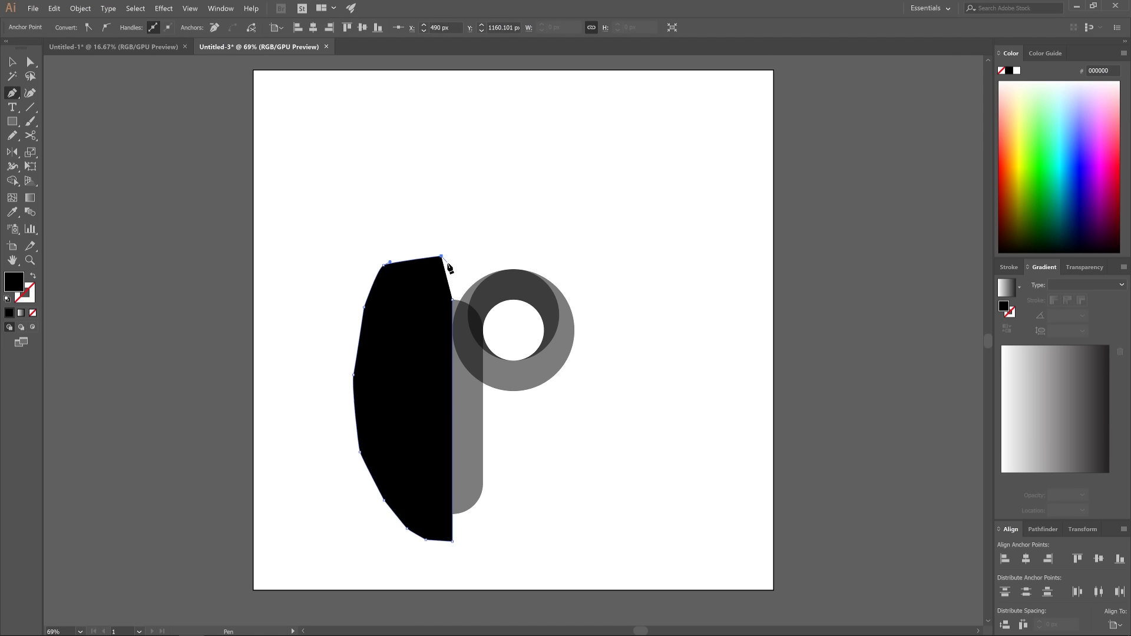
{"action": "left_click", "coordinate": [450, 269]}
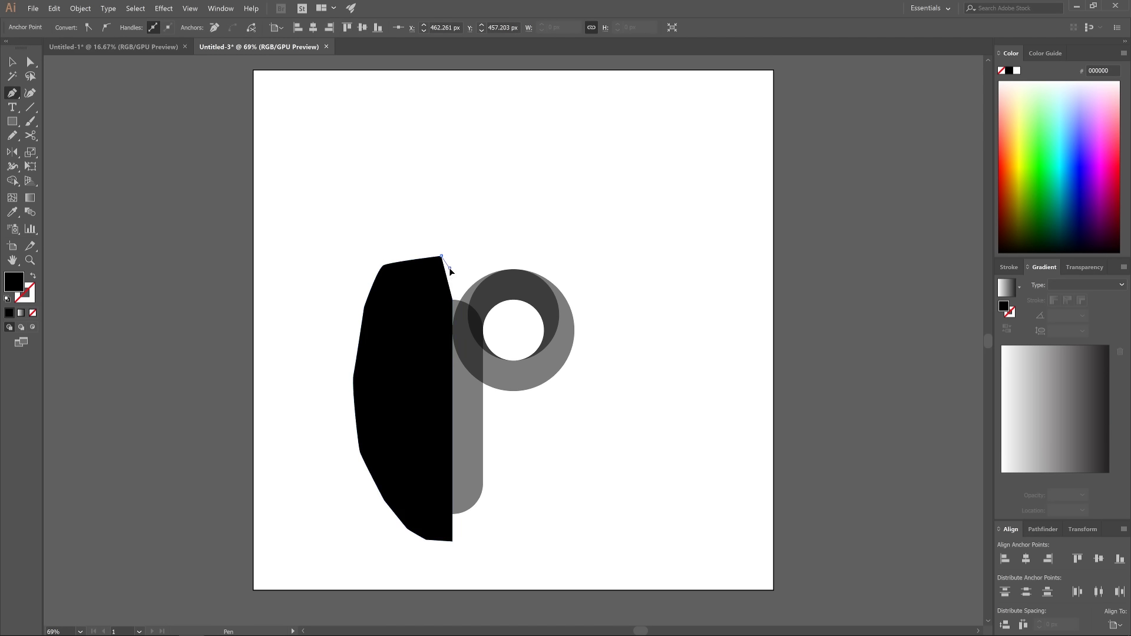
{"action": "left_click", "coordinate": [452, 299]}
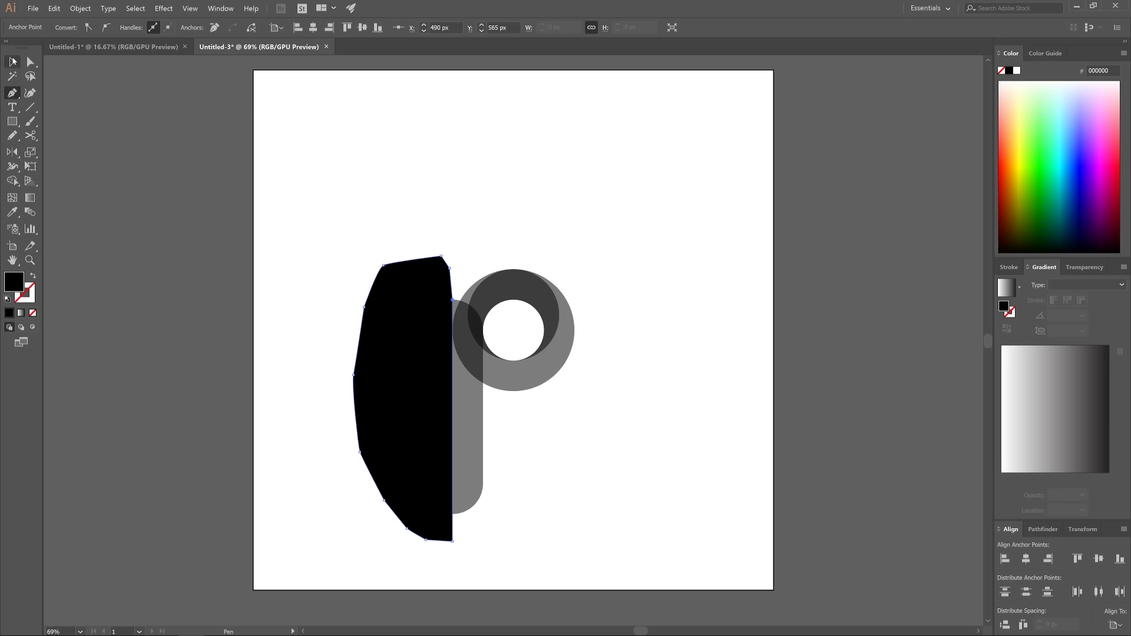
Step: Cut away the bar's left half by subtracting the black pen shape from it with Pathfinder's Minus Front
{"action": "left_click", "coordinate": [12, 61]}
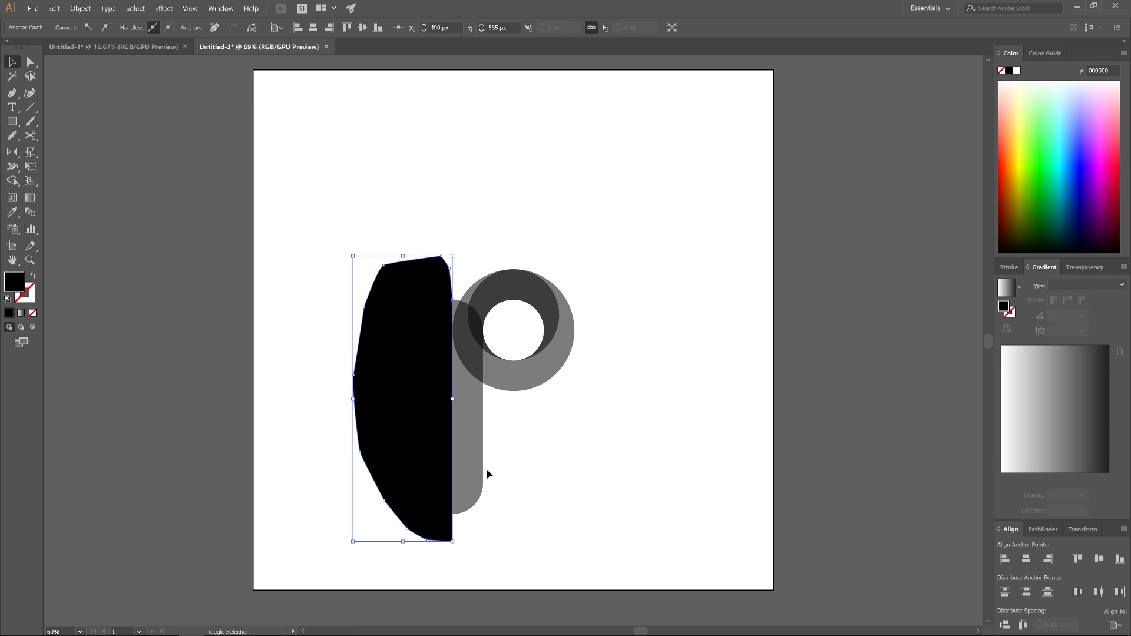
{"action": "left_click", "coordinate": [472, 443], "text": "shift"}
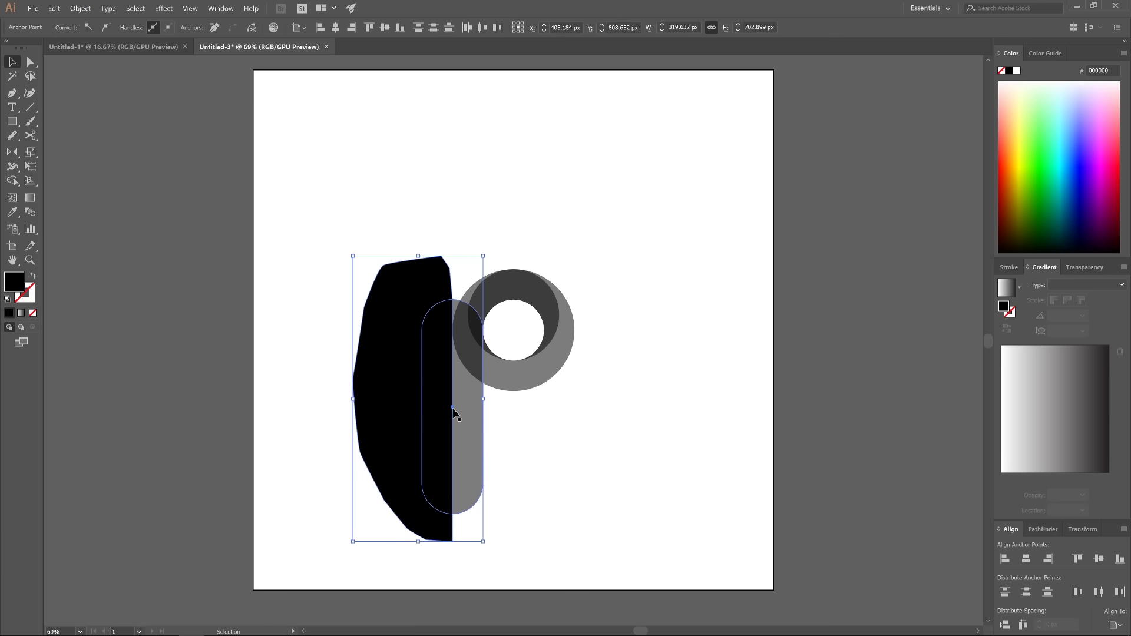
{"action": "left_click", "coordinate": [1042, 530]}
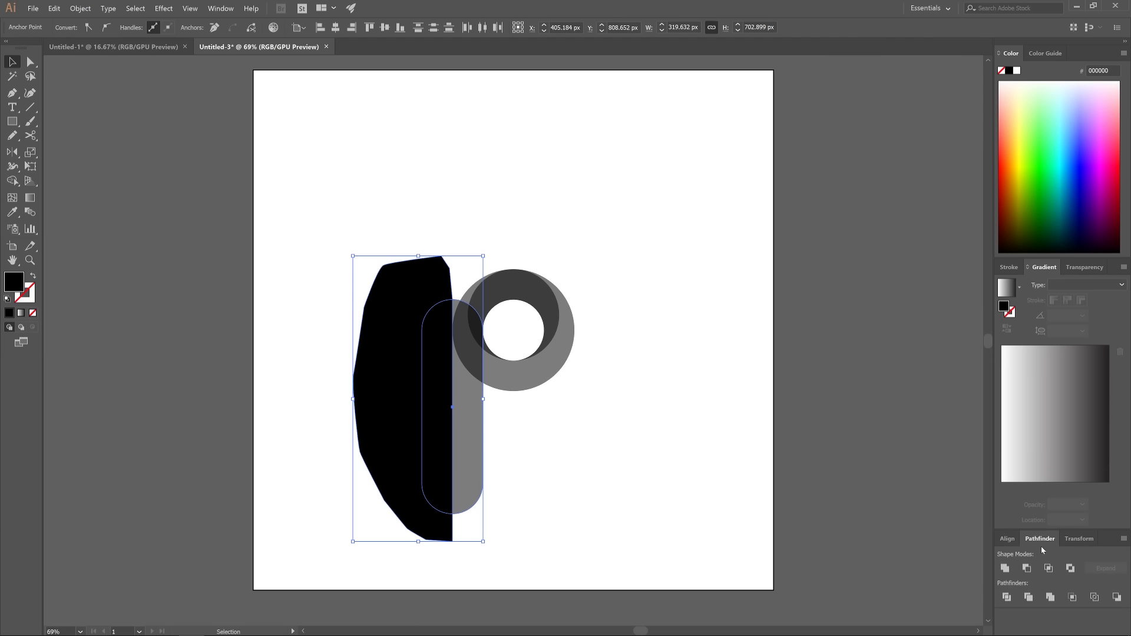
{"action": "left_click", "coordinate": [220, 8]}
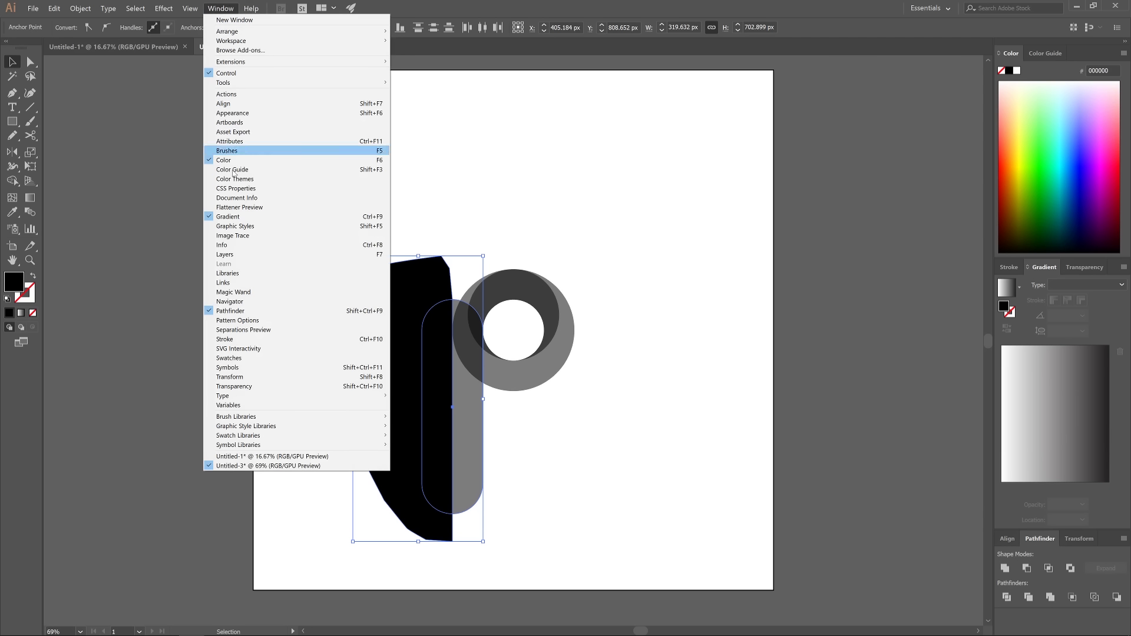
{"action": "key", "text": "Escape"}
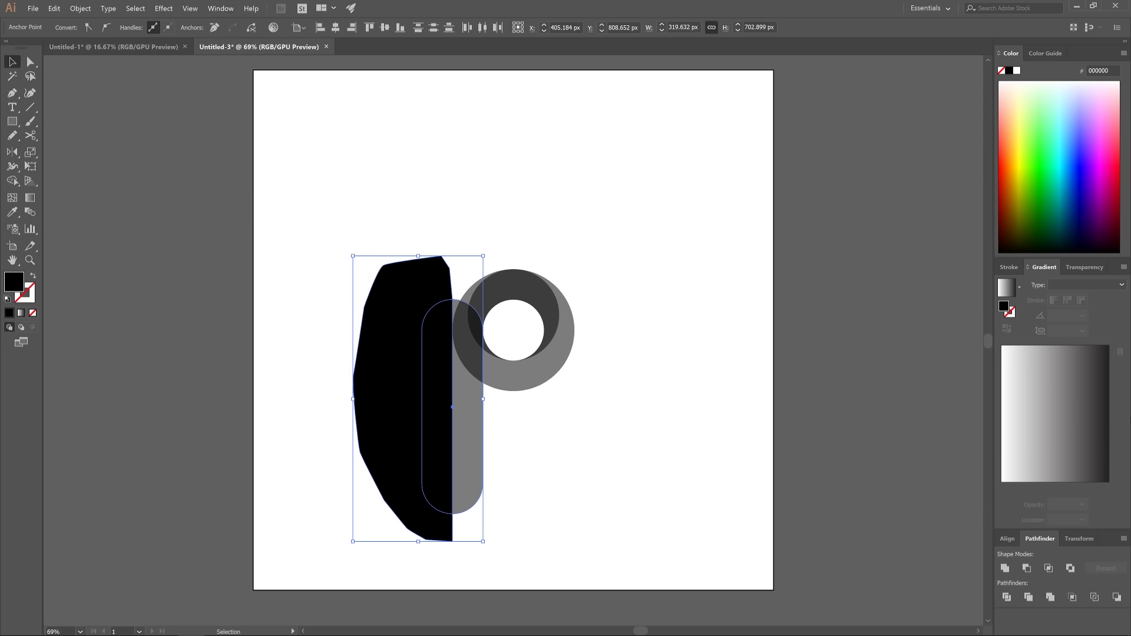
{"action": "left_click", "coordinate": [1026, 569]}
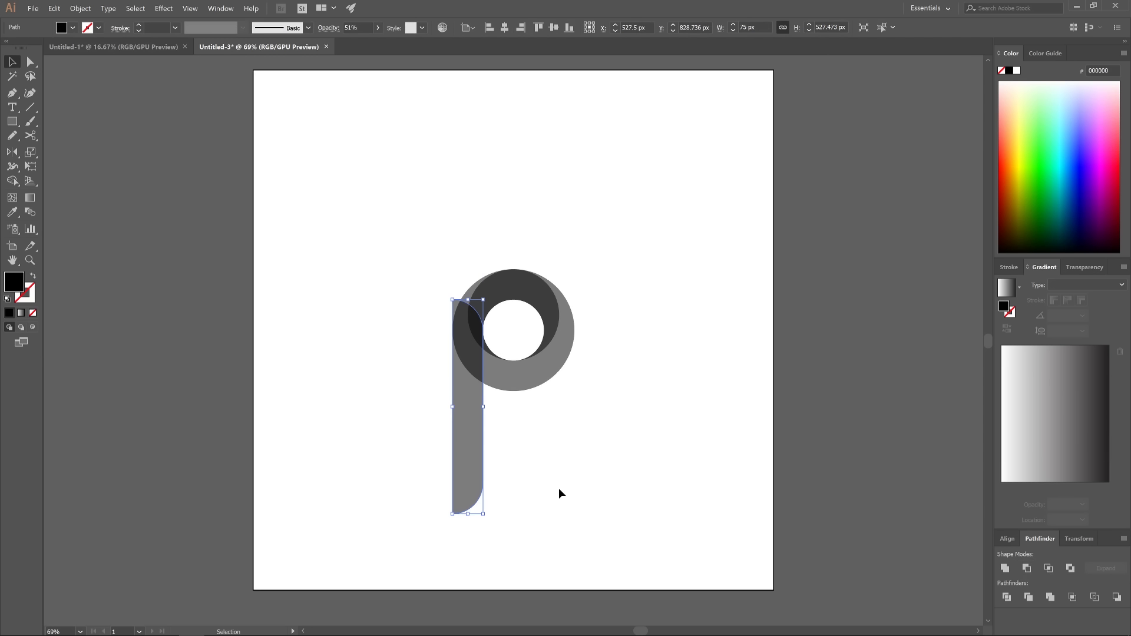
Step: Shorten the half bar to about 325 px high by moving its lower anchor points upward
{"action": "left_click", "coordinate": [29, 62]}
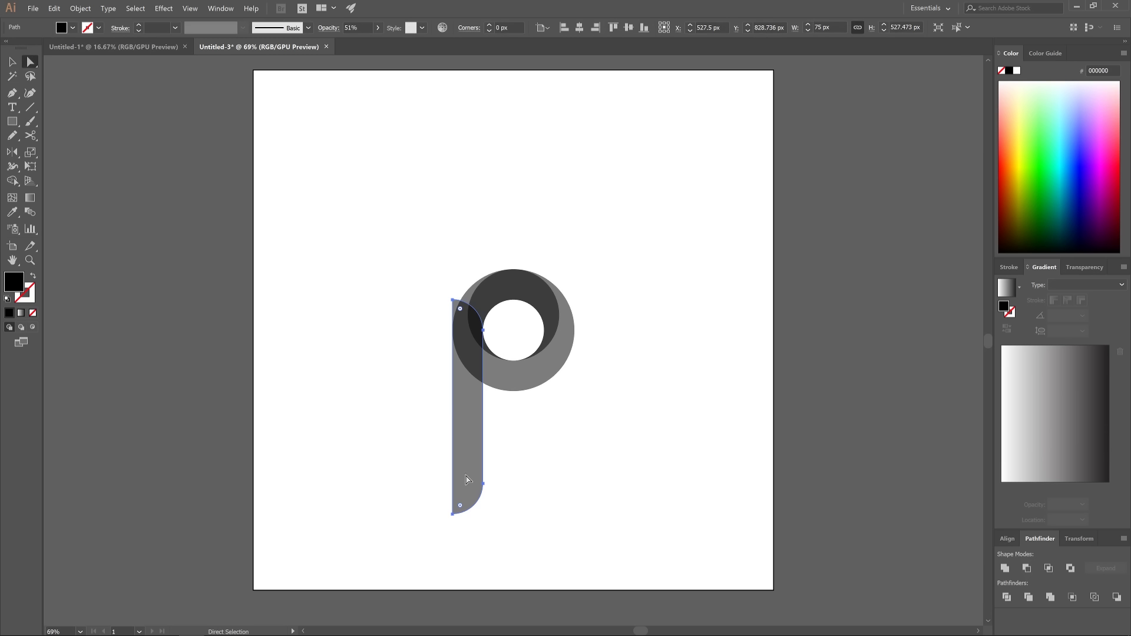
{"action": "left_click_drag", "start_coordinate": [523, 528], "coordinate": [399, 462]}
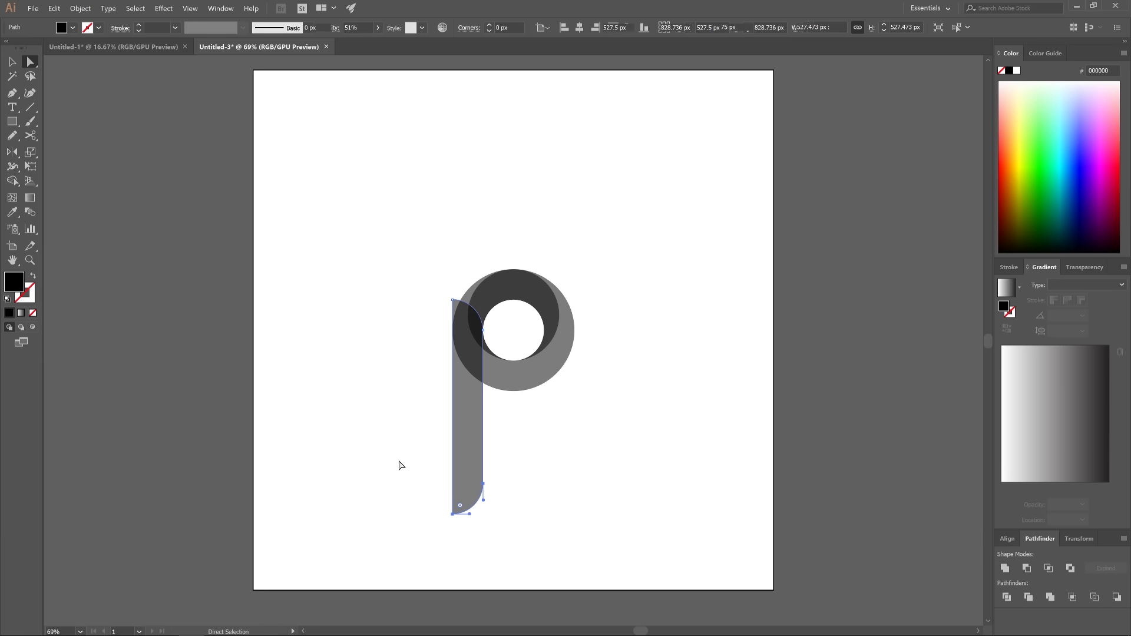
{"action": "left_click_drag", "start_coordinate": [487, 490], "coordinate": [486, 406]}
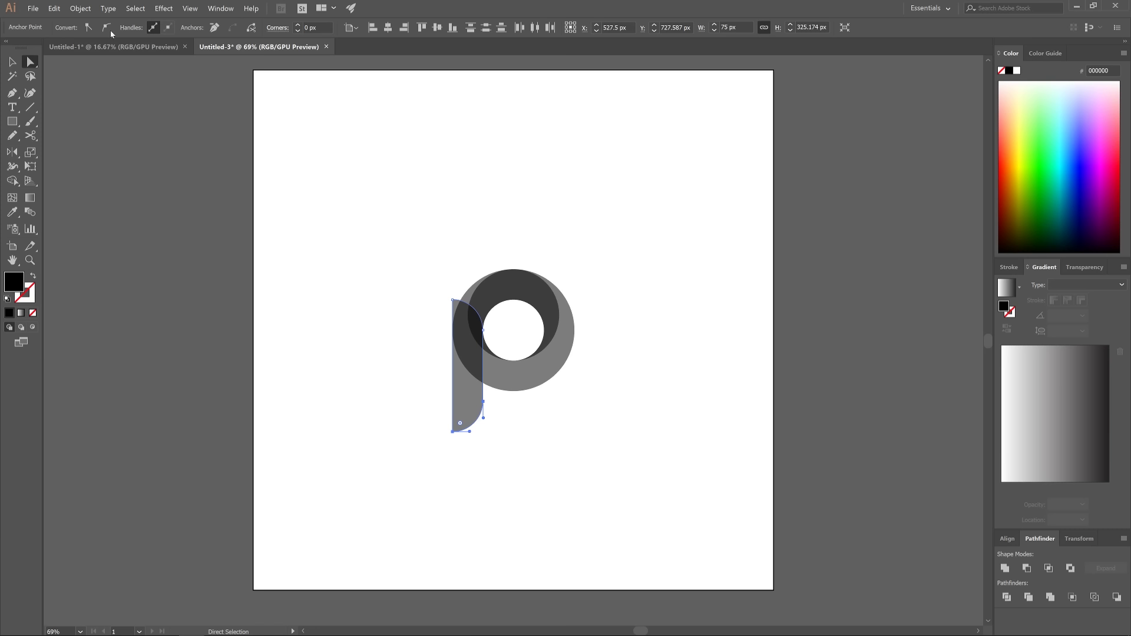
Step: With Shape Builder on all shapes, remove the stem's protruding top corner, merge stem with upper arc, and merge the inner sliver into the lower crescent
{"action": "left_click", "coordinate": [13, 61]}
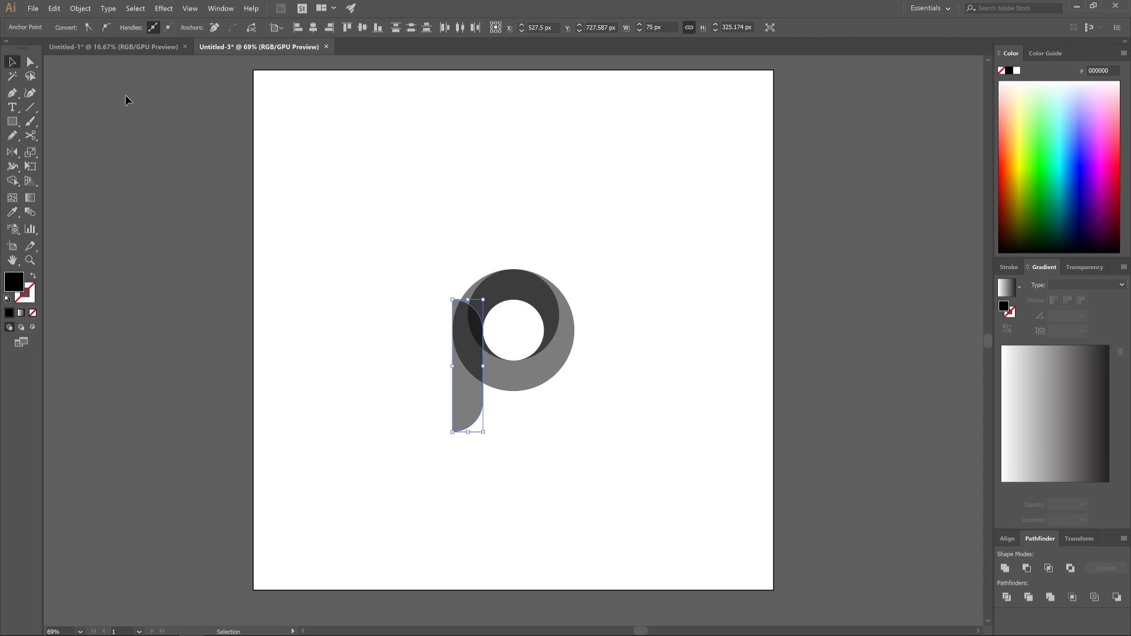
{"action": "left_click_drag", "start_coordinate": [642, 460], "coordinate": [385, 240]}
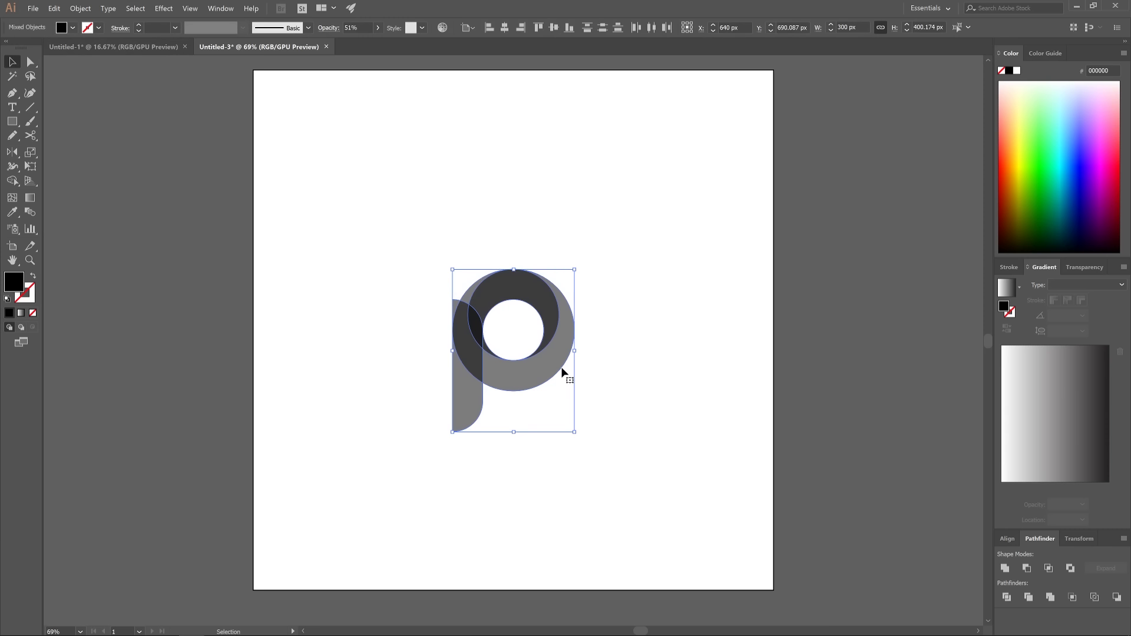
{"action": "scroll", "coordinate": [529, 389], "scroll_direction": "up", "scroll_amount": 2, "text": "alt"}
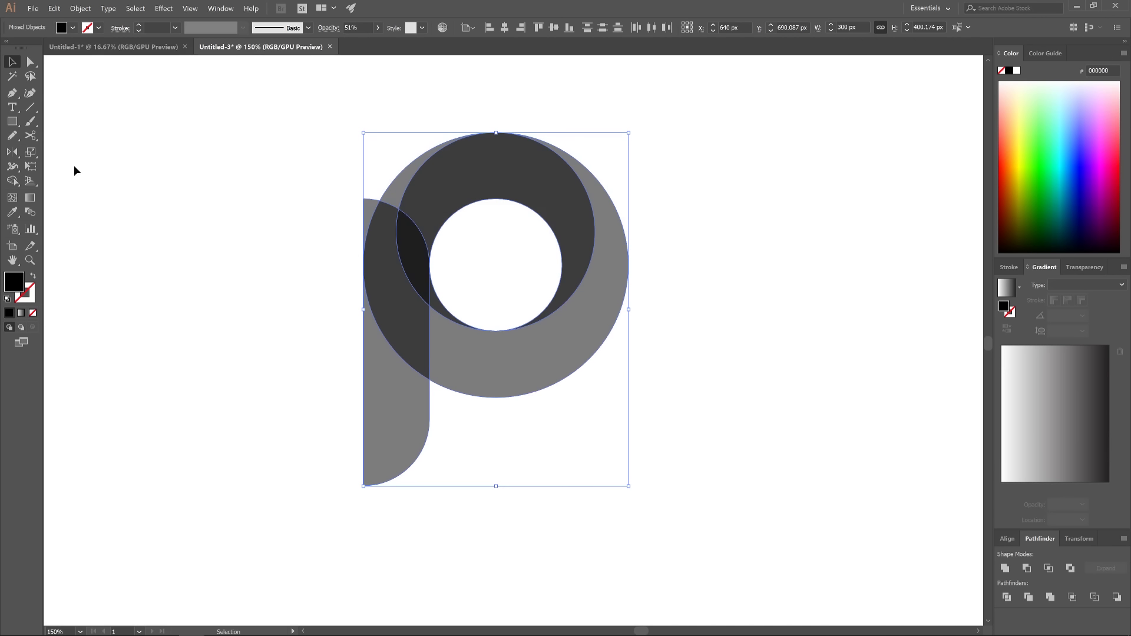
{"action": "left_click", "coordinate": [12, 181]}
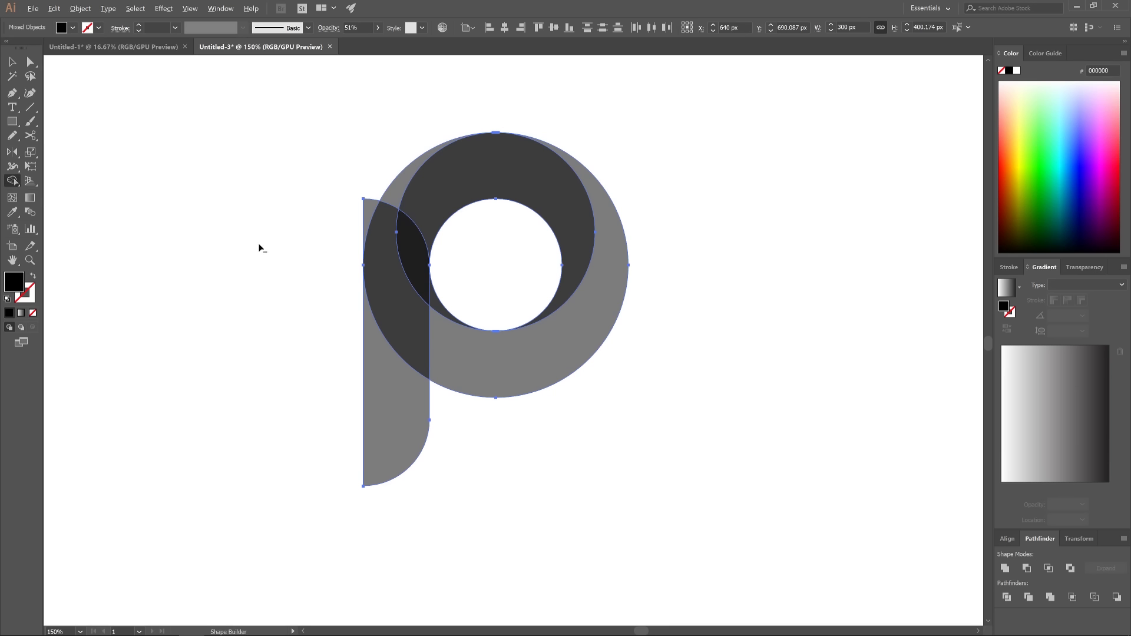
{"action": "left_click", "coordinate": [370, 210], "text": "alt"}
{"action": "mouse_move", "coordinate": [407, 429]}
{"action": "left_mouse_down"}
{"action": "mouse_move", "coordinate": [411, 268]}
{"action": "mouse_move", "coordinate": [393, 205]}
{"action": "mouse_move", "coordinate": [430, 181]}
{"action": "left_mouse_up"}
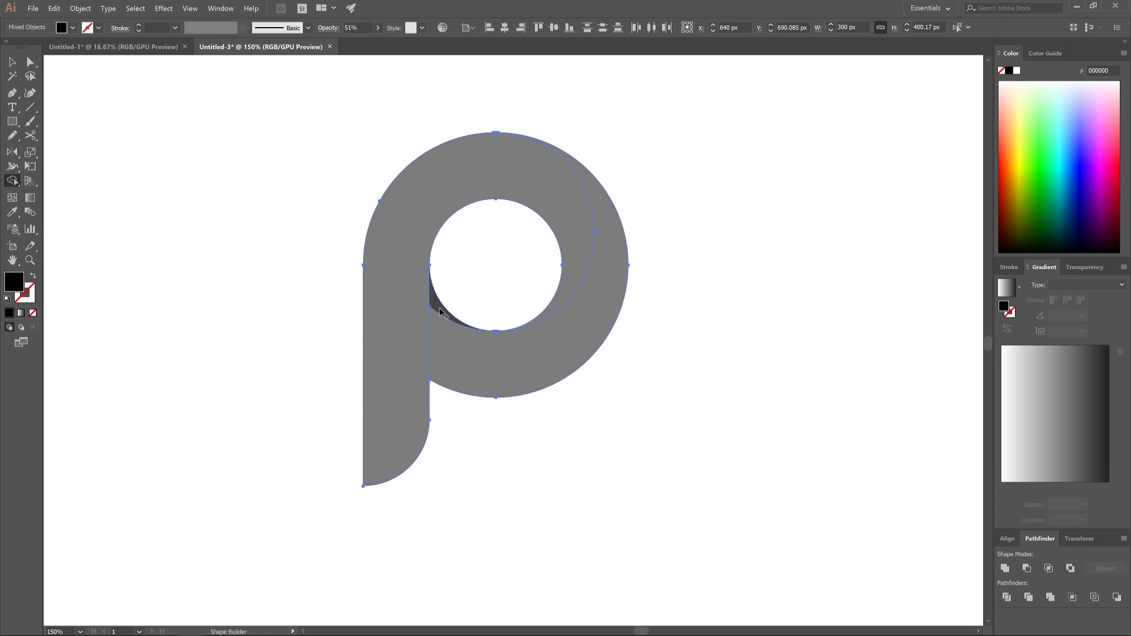
{"action": "left_click_drag", "start_coordinate": [441, 312], "coordinate": [455, 348]}
Step: Try filling both parts of the P shape with bright green, and undo the recoloring
{"action": "left_click", "coordinate": [1044, 170]}
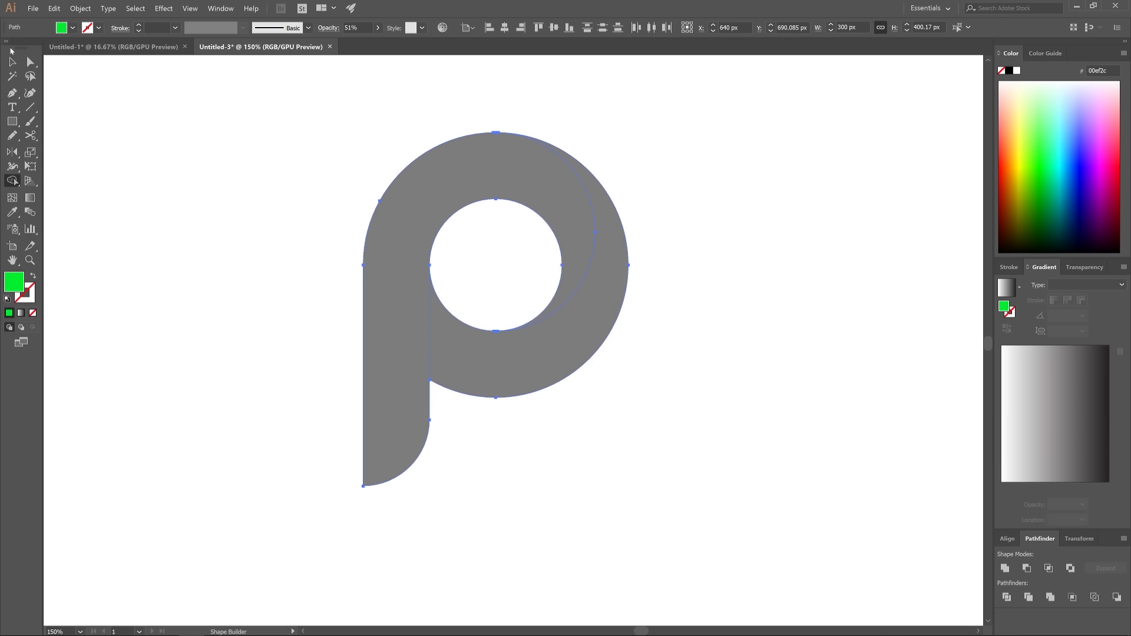
{"action": "left_click", "coordinate": [12, 61]}
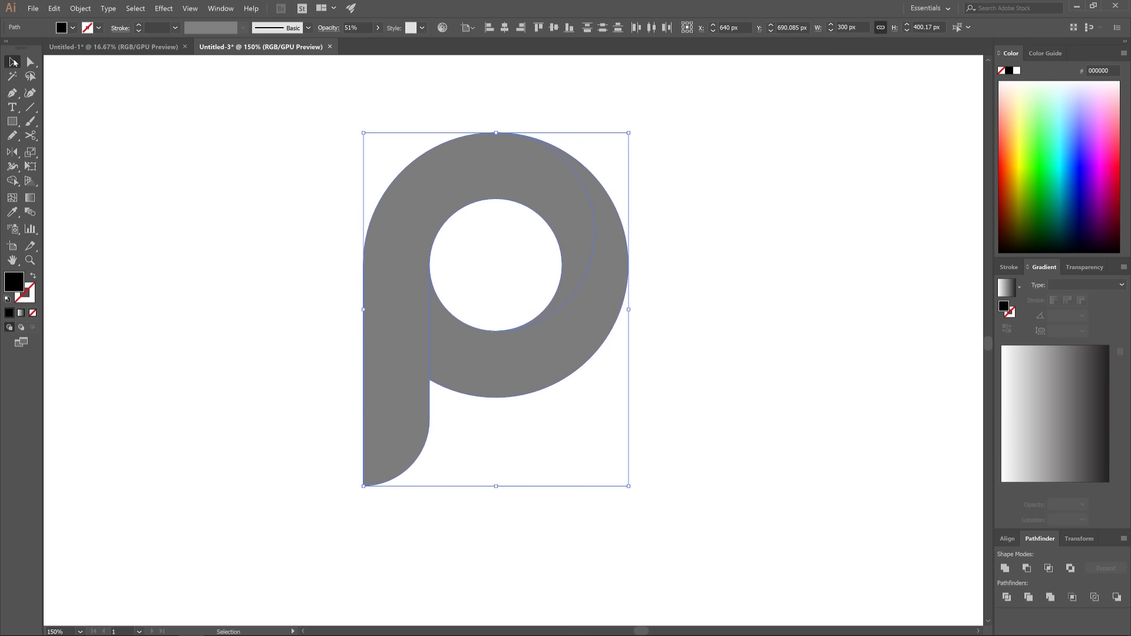
{"action": "left_click", "coordinate": [1041, 157]}
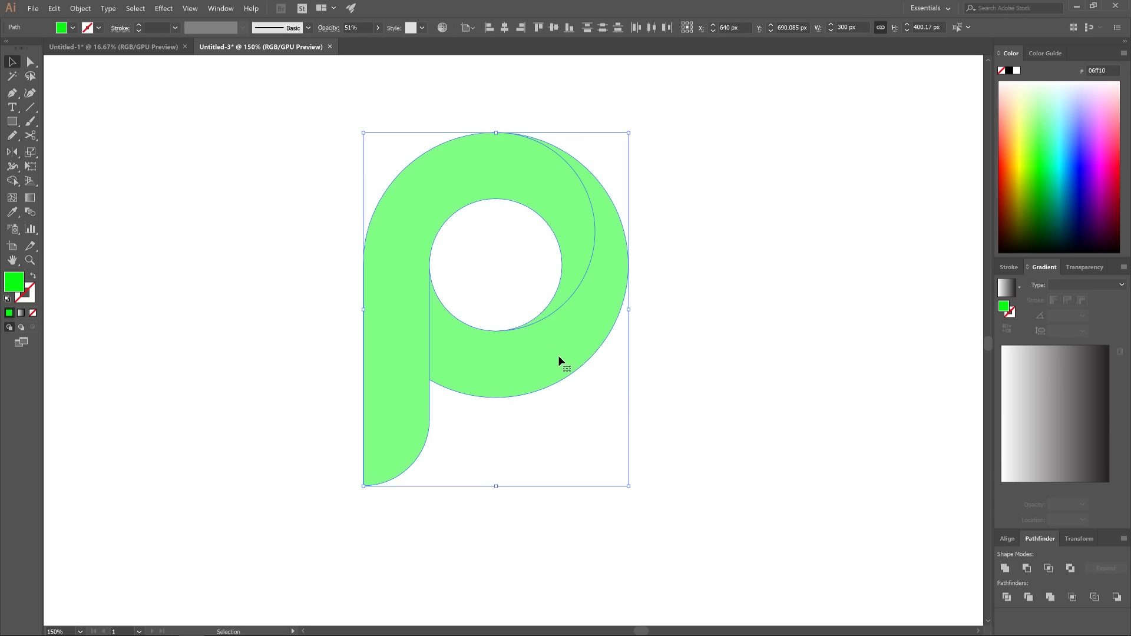
{"action": "key", "text": "a"}
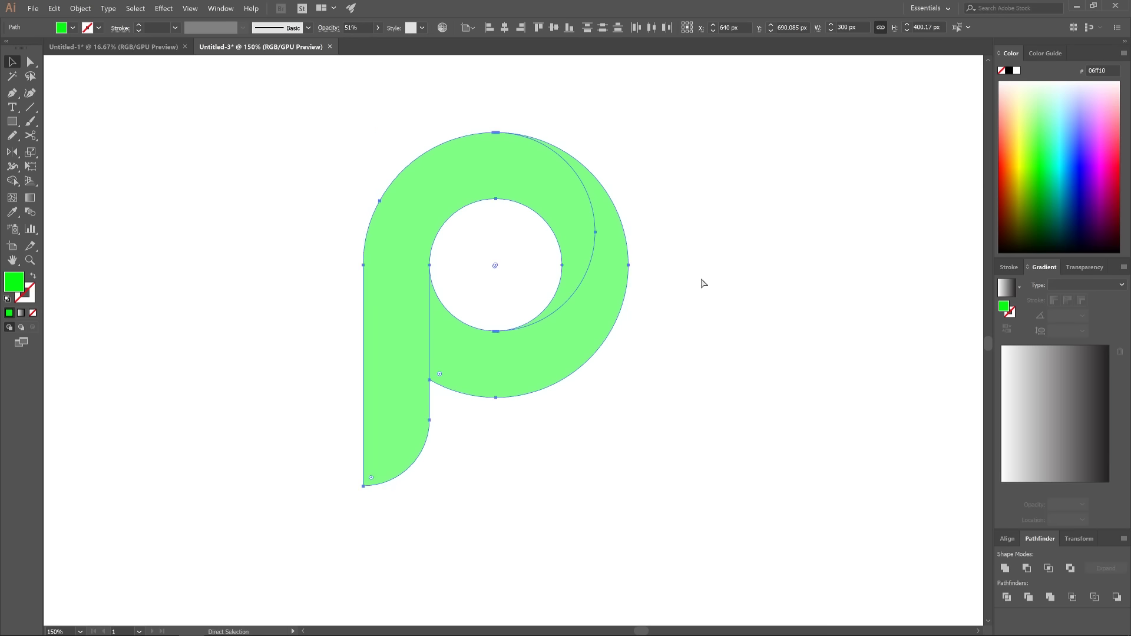
{"action": "key", "text": "ctrl+z"}
{"action": "left_click", "coordinate": [790, 227]}
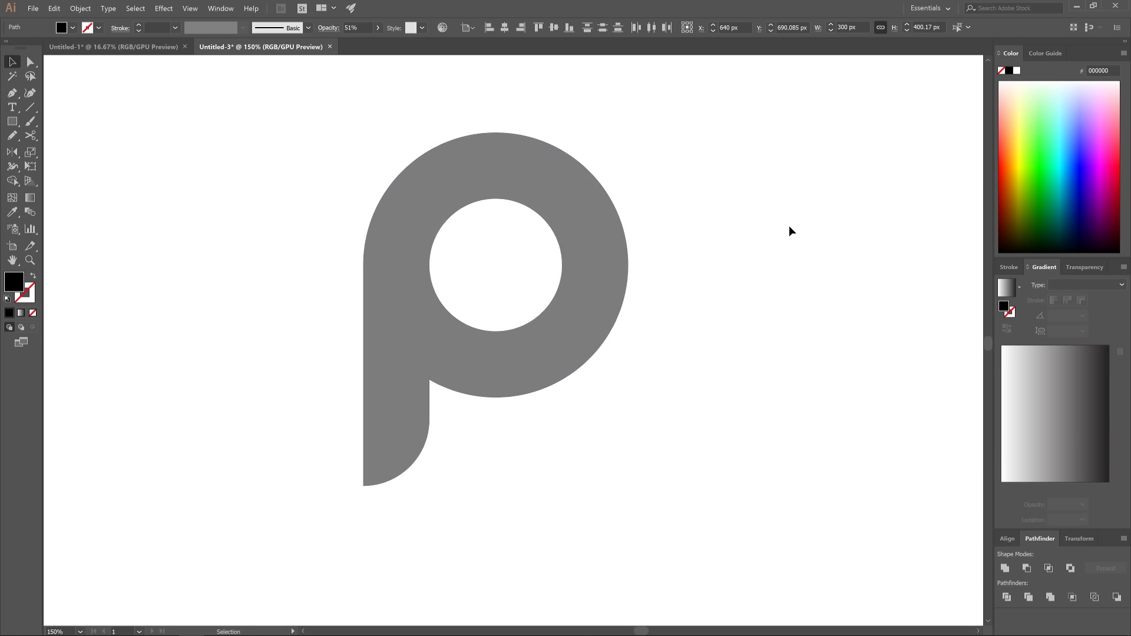
Step: Fill only the outer crescent of the P's bowl with bright green (00fd09)
{"action": "left_click", "coordinate": [610, 270]}
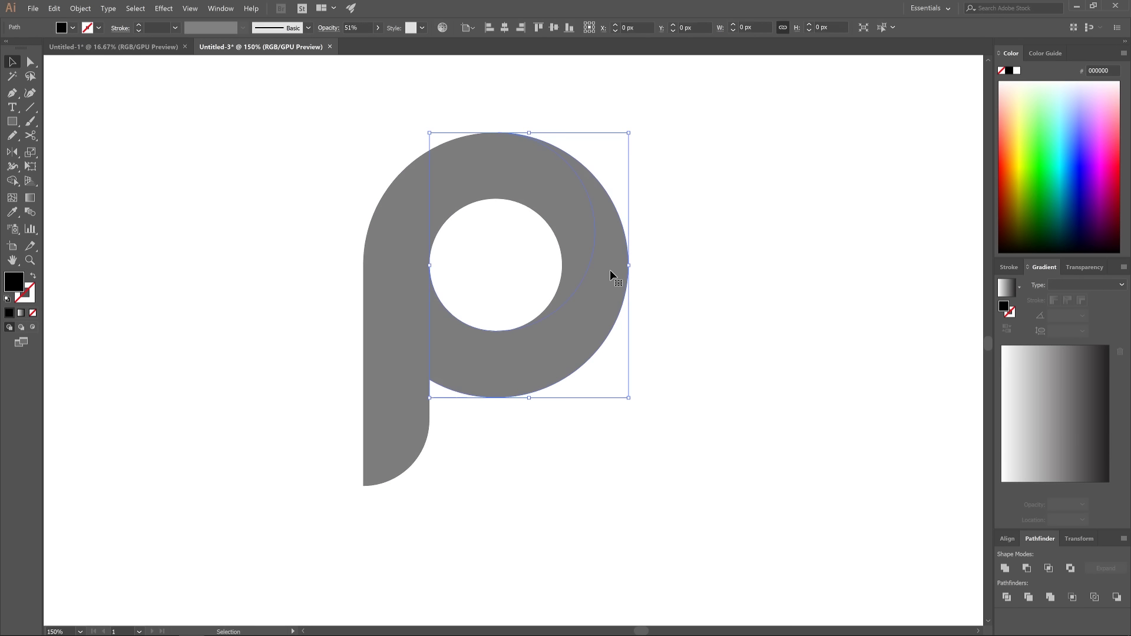
{"action": "left_click", "coordinate": [1038, 158]}
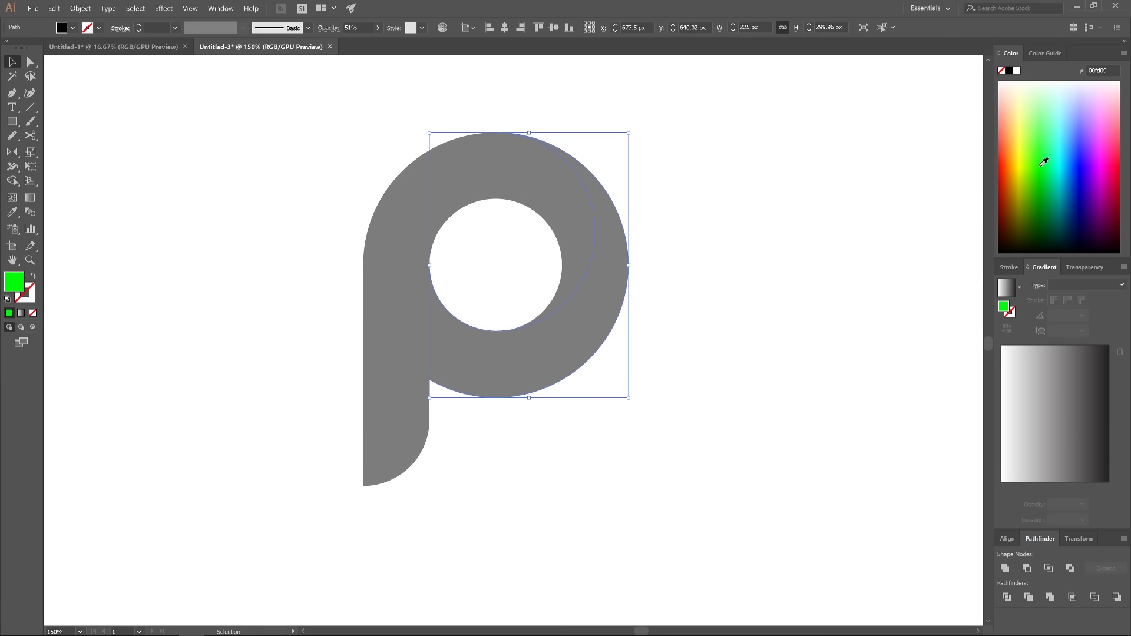
{"action": "left_click", "coordinate": [744, 306]}
Step: Try moving the green crescent away from the rest of the P, and undo the moves
{"action": "left_click_drag", "start_coordinate": [582, 356], "coordinate": [717, 412]}
{"action": "left_click_drag", "start_coordinate": [589, 265], "coordinate": [524, 184]}
{"action": "left_click", "coordinate": [669, 260]}
{"action": "key", "text": "ctrl+z"}
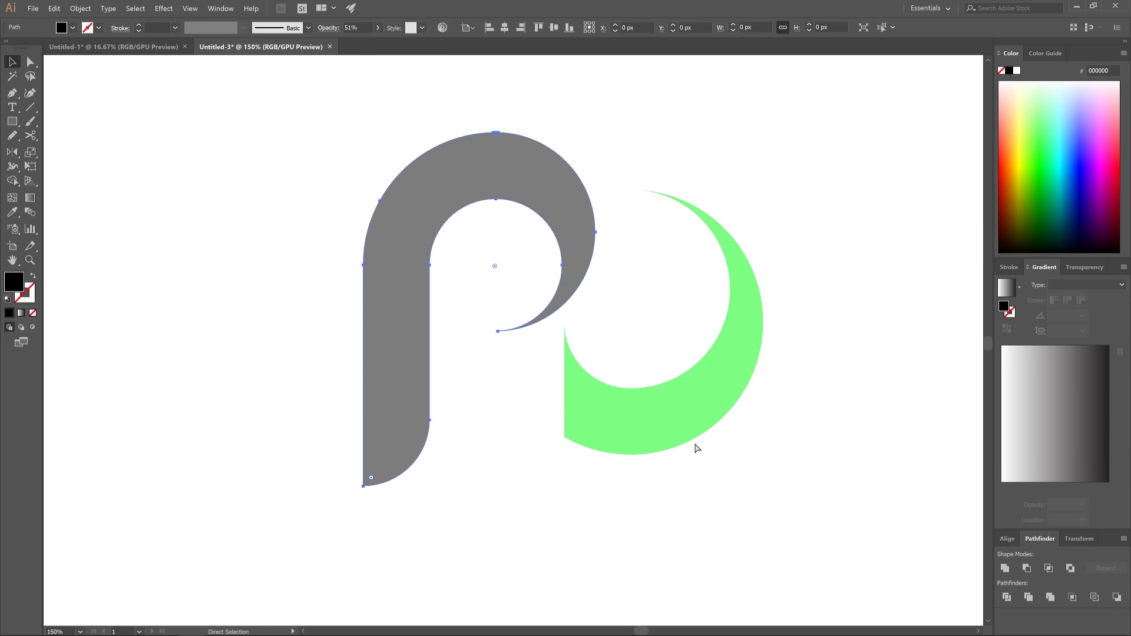
{"action": "key", "text": "ctrl+z"}
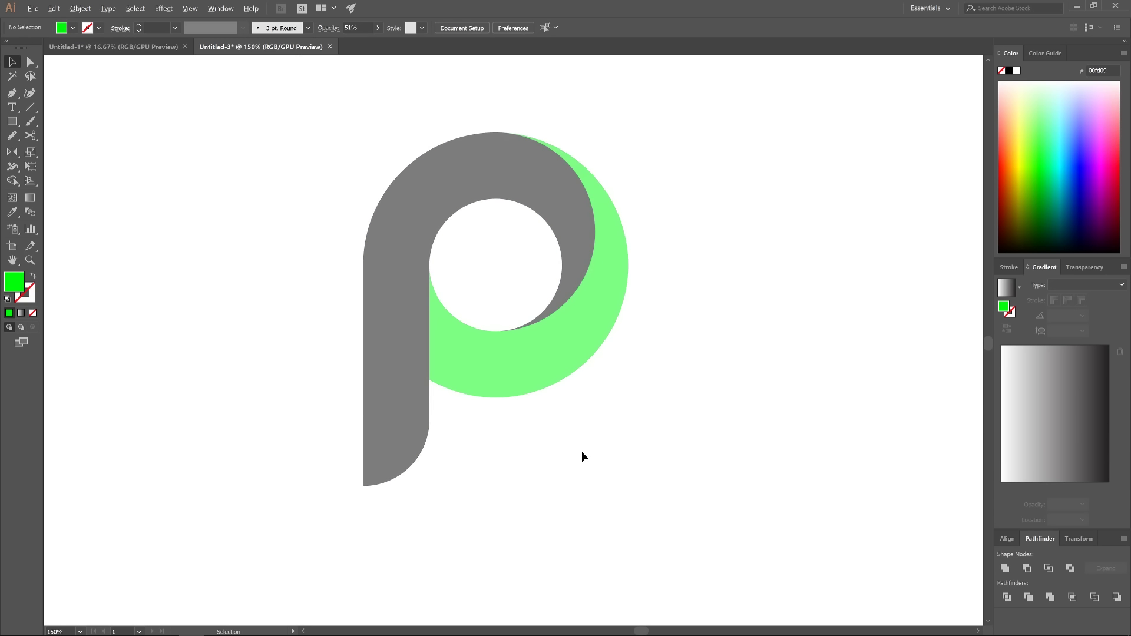
Step: Set the opacity of both parts of the P to 100%
{"action": "scroll", "coordinate": [581, 452], "scroll_direction": "down", "scroll_amount": 1}
{"action": "left_click_drag", "start_coordinate": [709, 517], "coordinate": [299, 177]}
{"action": "left_click", "coordinate": [377, 28]}
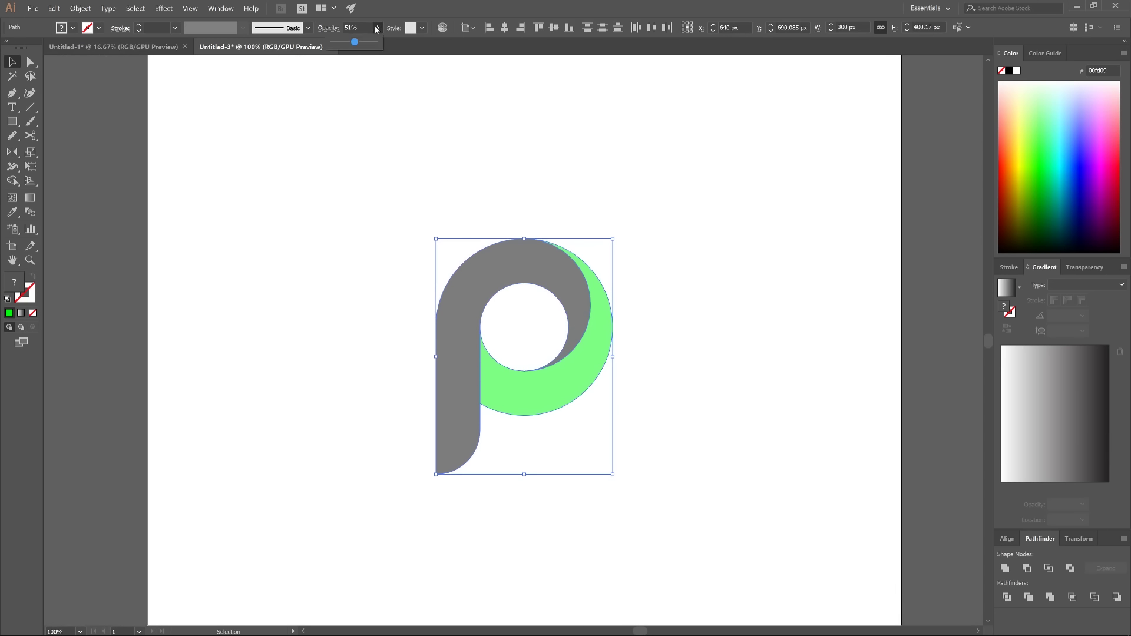
{"action": "left_click_drag", "start_coordinate": [354, 42], "coordinate": [376, 42]}
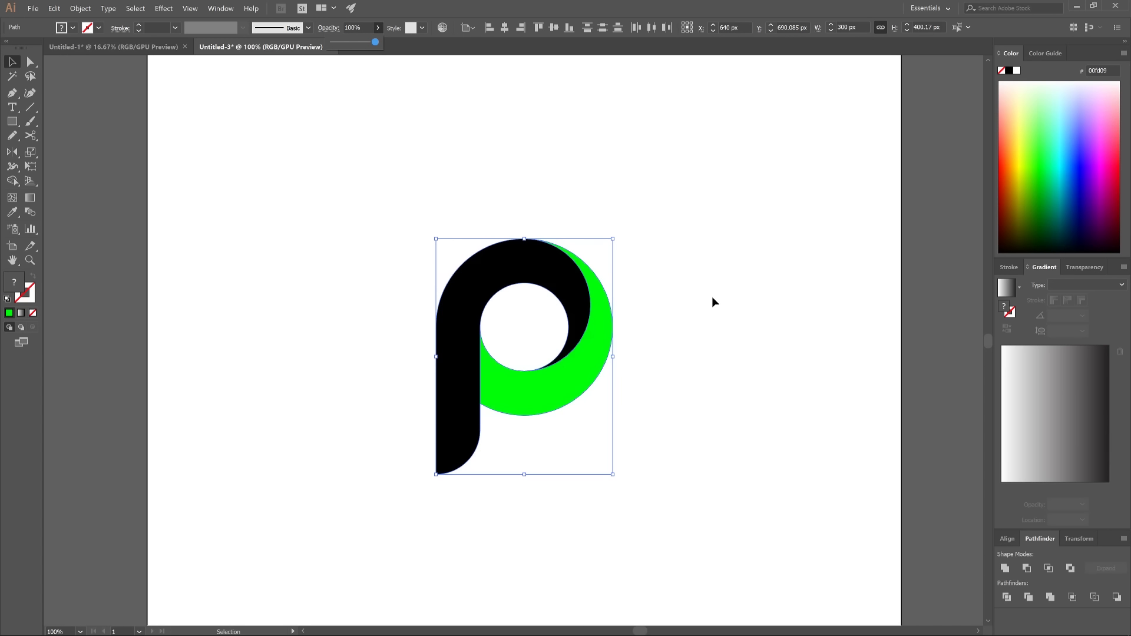
{"action": "left_click", "coordinate": [735, 164]}
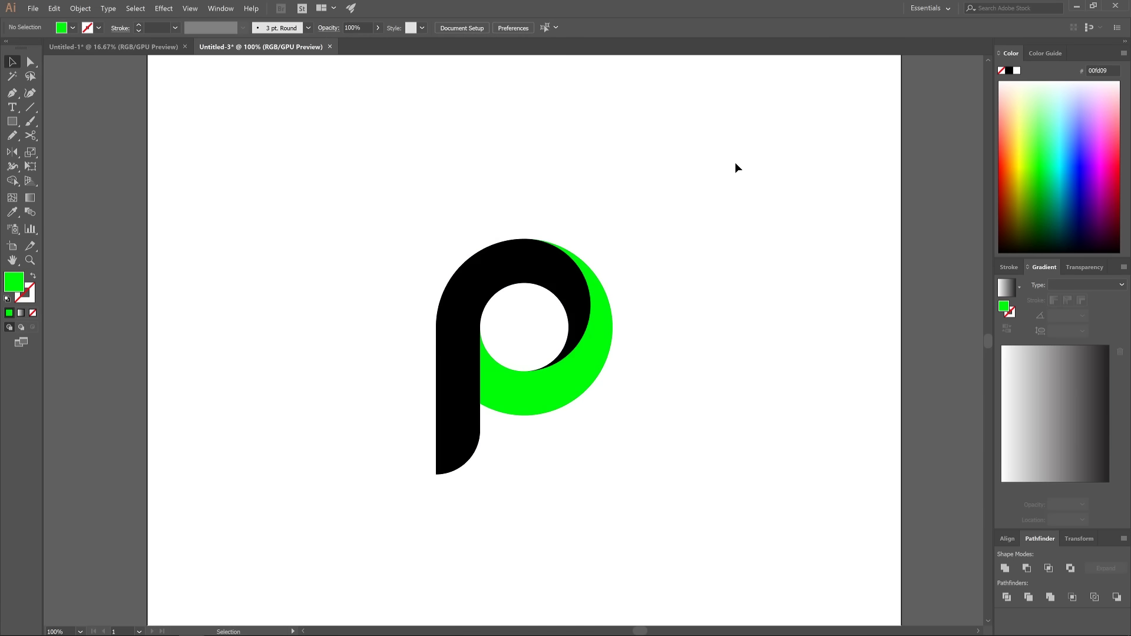
Step: Apply a linear gradient fill to the black stem-and-arc part of the P
{"action": "left_click", "coordinate": [498, 263]}
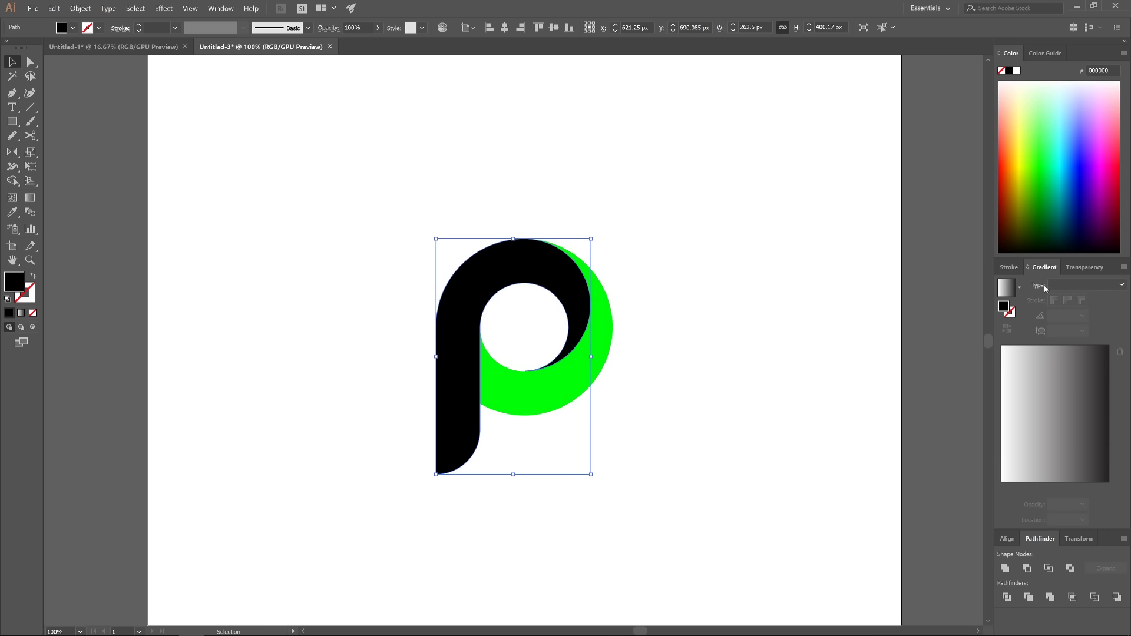
{"action": "left_click", "coordinate": [1104, 287]}
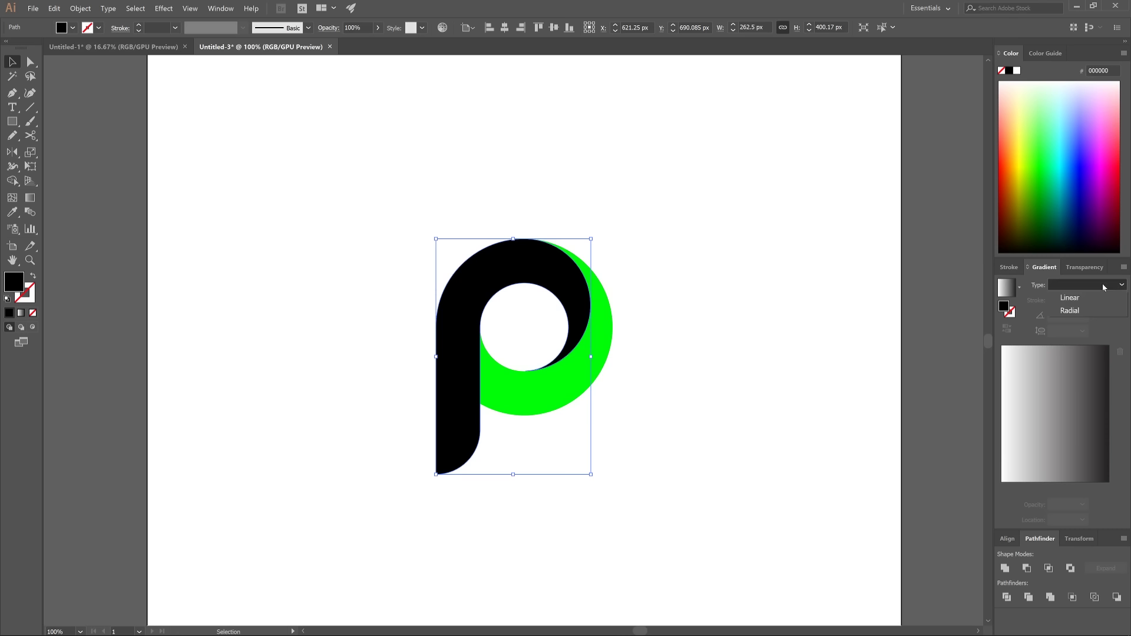
{"action": "left_click", "coordinate": [1075, 299]}
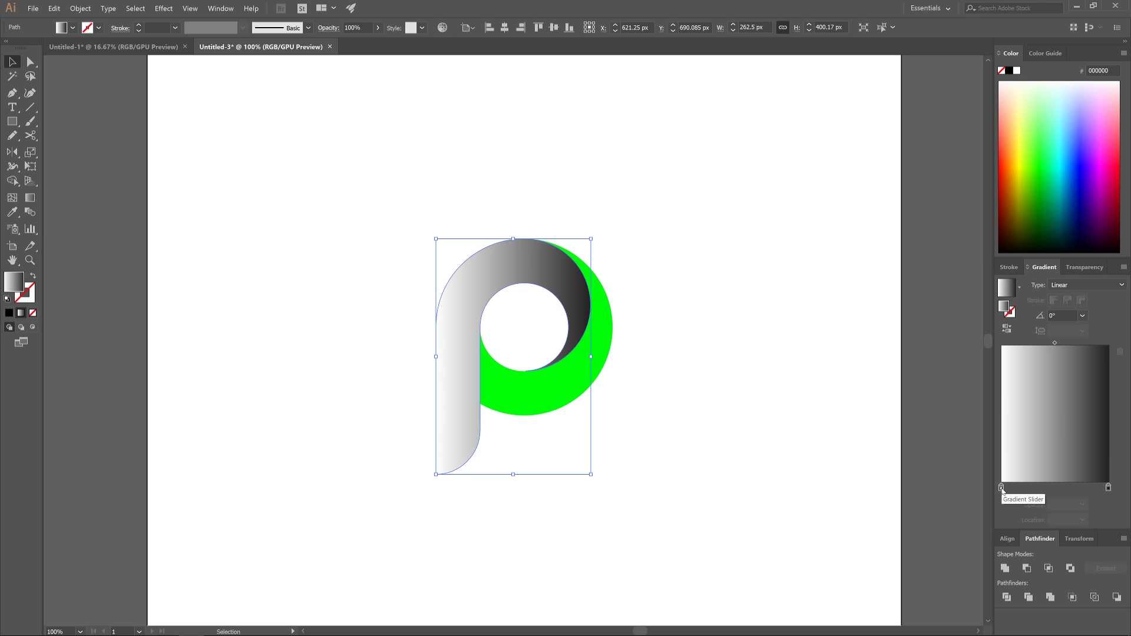
Step: Switch the gradient's dark end stop to HSB and color it crimson (H 345, S 100, B 83.14)
{"action": "double_click", "coordinate": [1109, 489]}
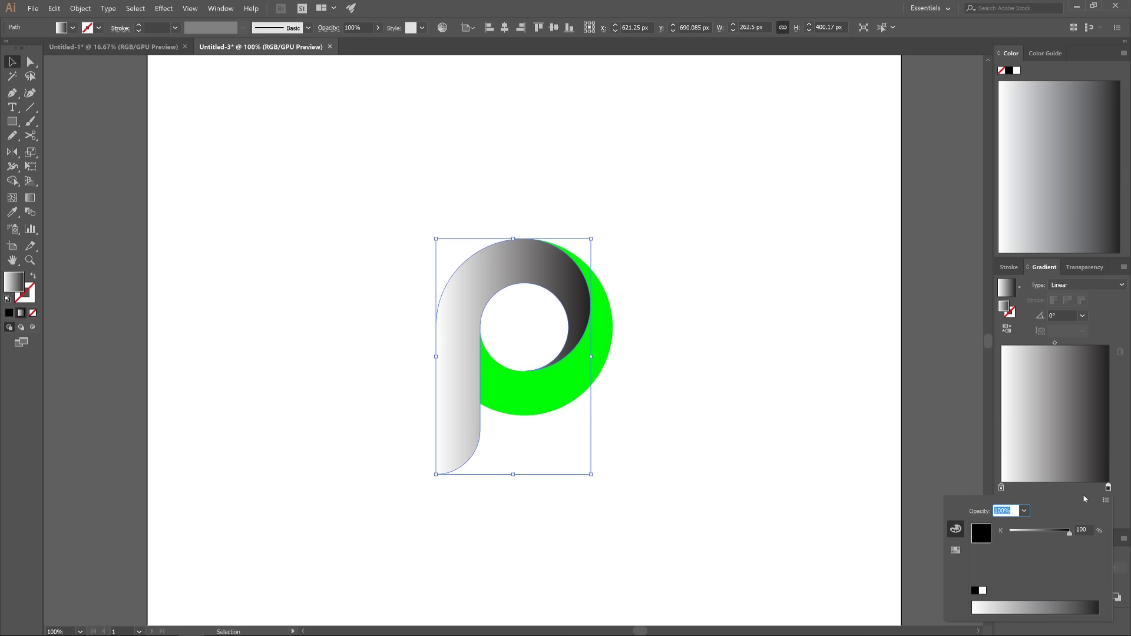
{"action": "left_click", "coordinate": [1107, 501]}
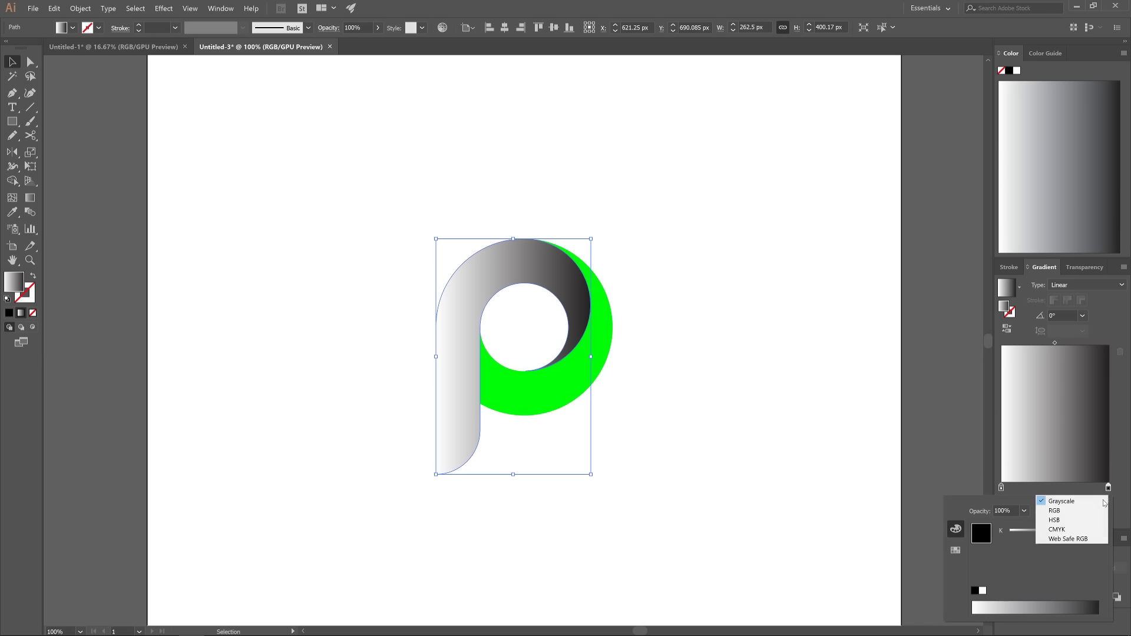
{"action": "left_click", "coordinate": [1055, 518]}
{"action": "left_click_drag", "start_coordinate": [1093, 600], "coordinate": [1098, 604]}
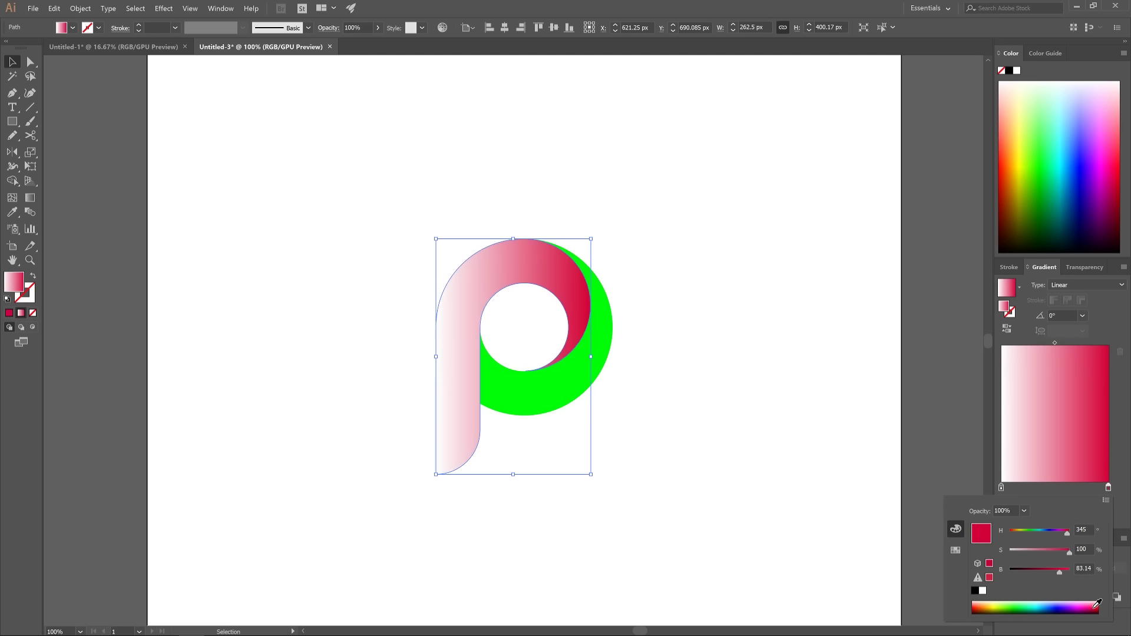
{"action": "left_click", "coordinate": [1124, 457]}
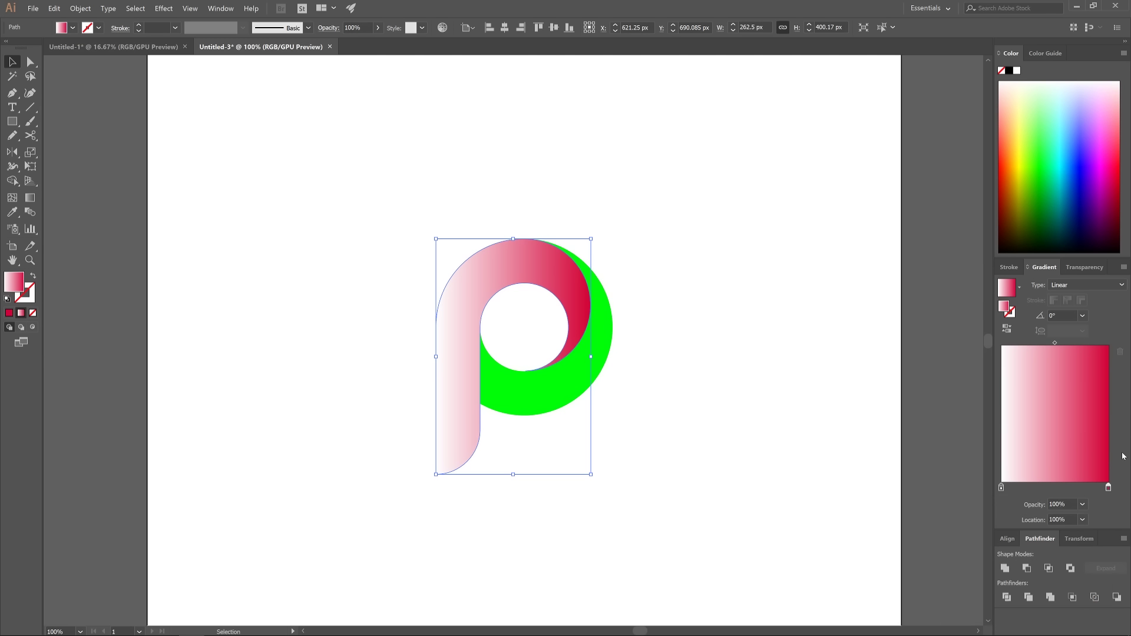
Step: Switch the gradient's white start stop to HSB and color it golden yellow
{"action": "double_click", "coordinate": [1001, 488]}
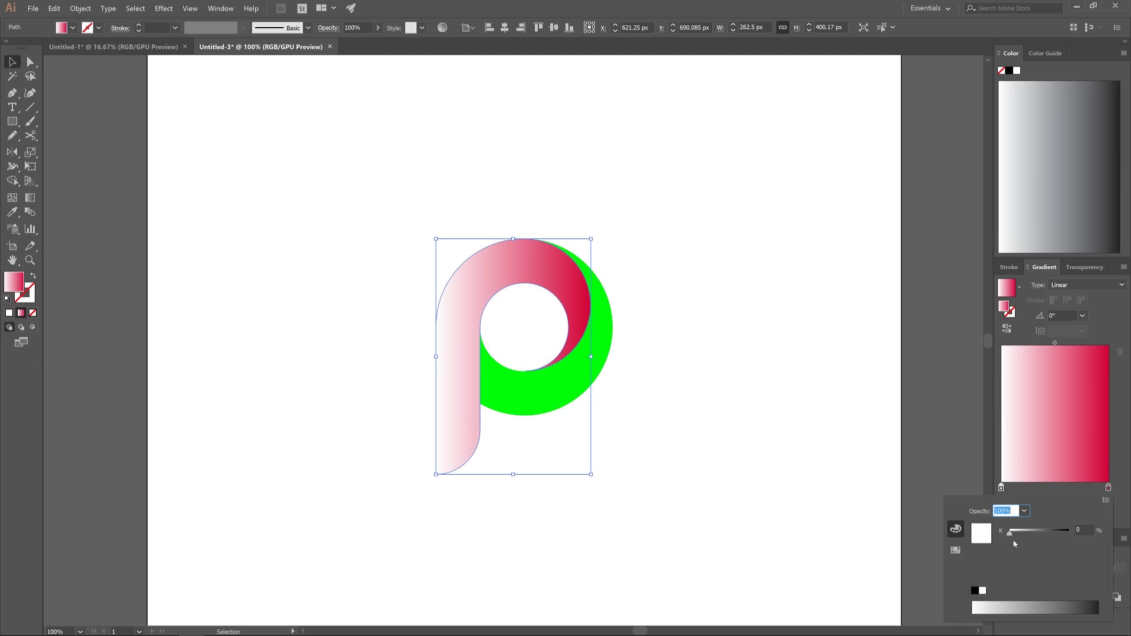
{"action": "left_click", "coordinate": [1106, 501]}
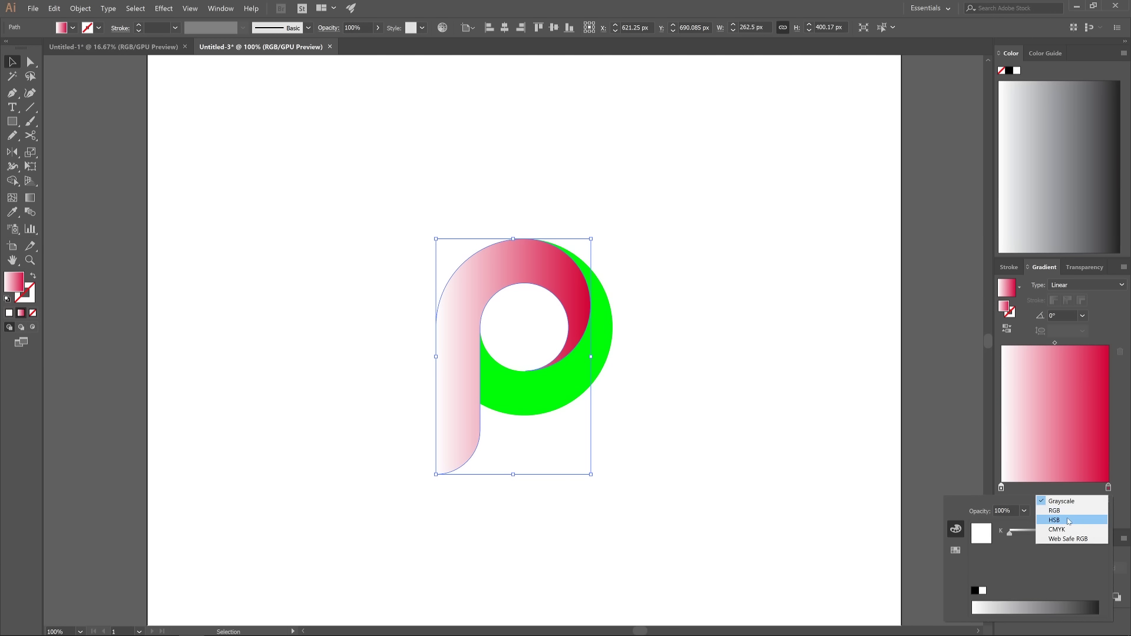
{"action": "left_click", "coordinate": [1069, 520]}
{"action": "left_click", "coordinate": [989, 604]}
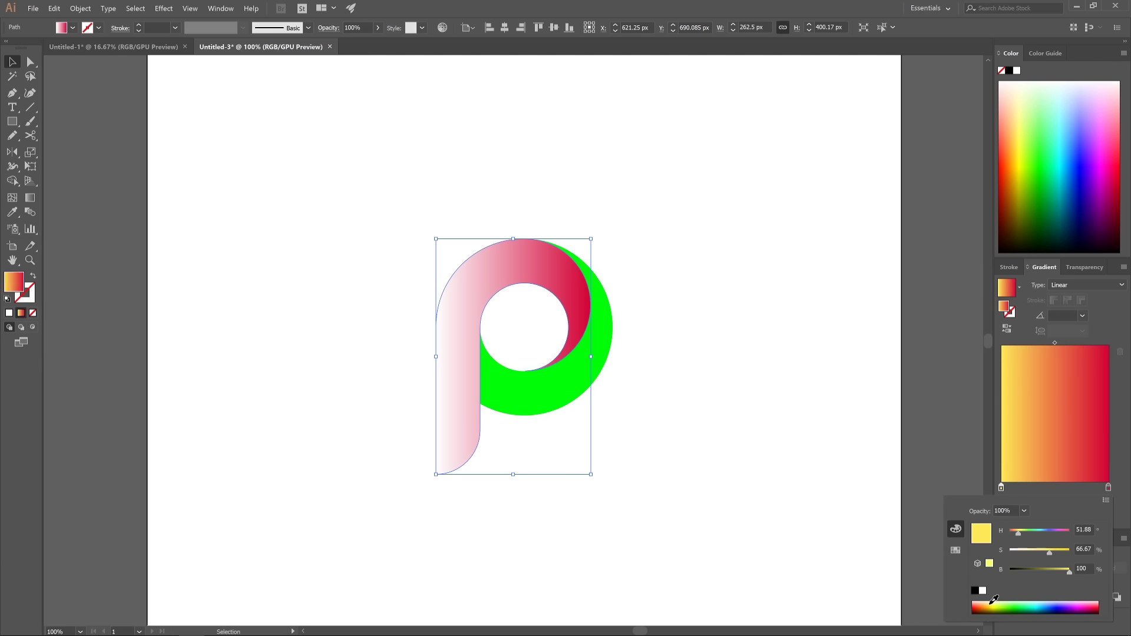
{"action": "left_click_drag", "start_coordinate": [990, 603], "coordinate": [993, 603]}
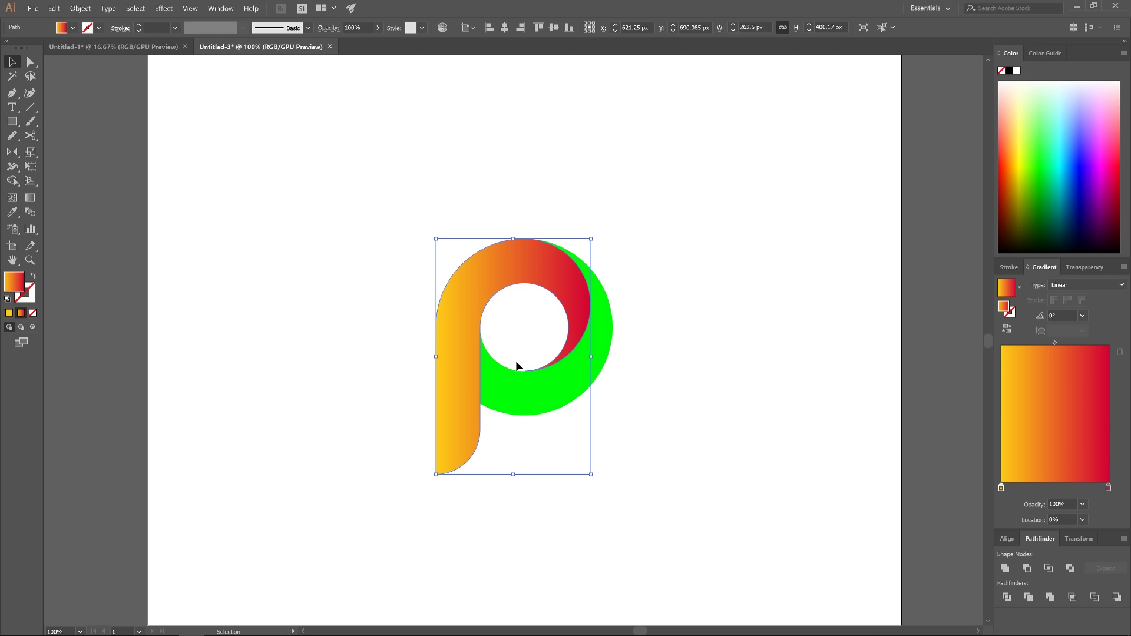
Step: Fill the green outer crescent with the same yellow-to-crimson linear gradient
{"action": "left_click", "coordinate": [554, 387]}
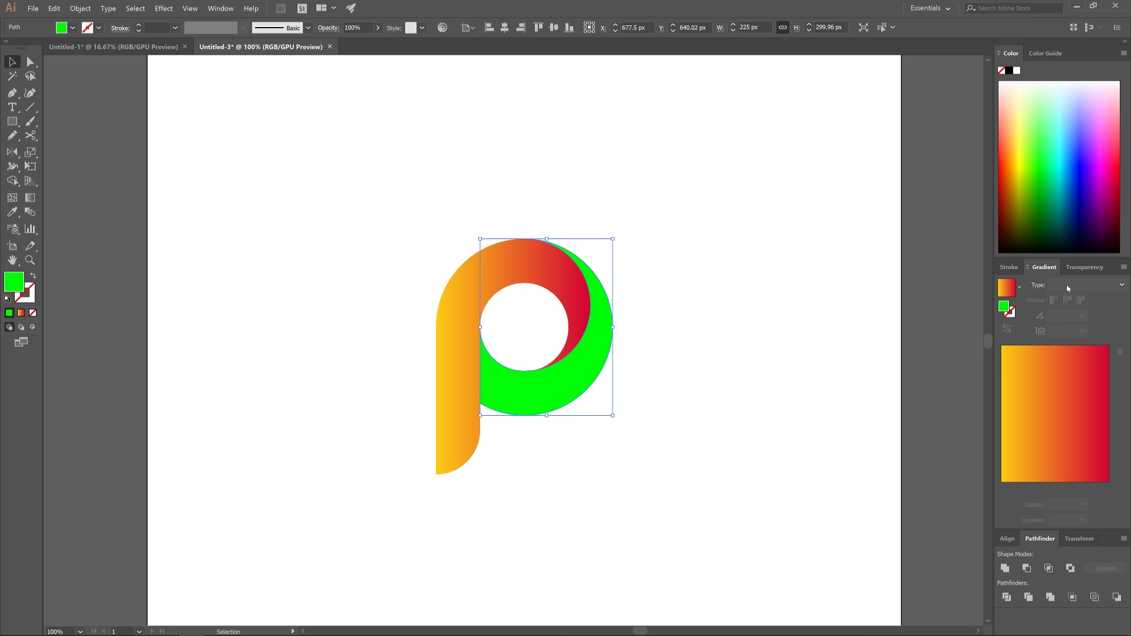
{"action": "left_click", "coordinate": [1112, 288]}
{"action": "left_click", "coordinate": [1093, 298]}
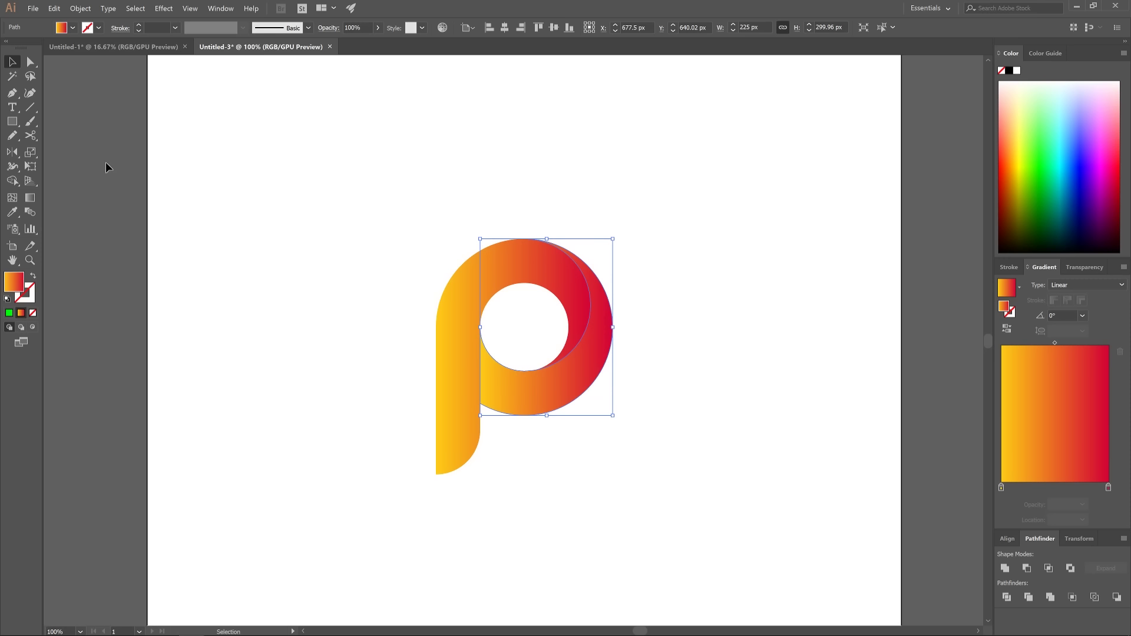
Step: Reverse the crescent's gradient to -180° with the Gradient tool so crimson meets the stem, and deselect the crescent
{"action": "left_click", "coordinate": [30, 199]}
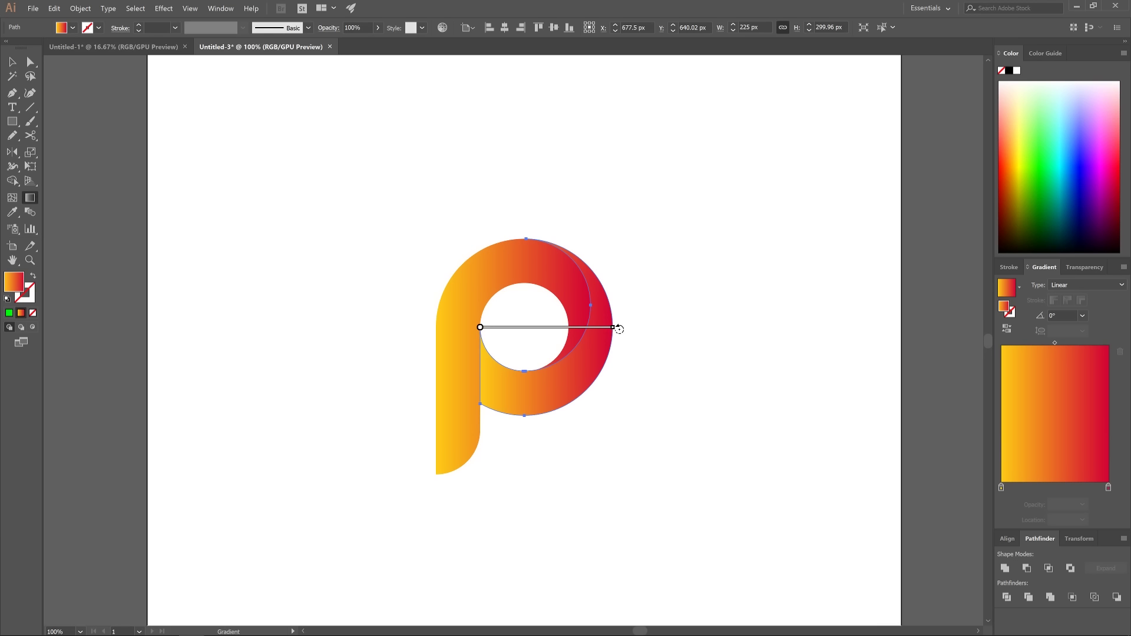
{"action": "mouse_move", "coordinate": [618, 329]}
{"action": "left_mouse_down"}
{"action": "mouse_move", "coordinate": [611, 371]}
{"action": "mouse_move", "coordinate": [553, 430]}
{"action": "mouse_move", "coordinate": [457, 442]}
{"action": "mouse_move", "coordinate": [398, 427]}
{"action": "mouse_move", "coordinate": [376, 399]}
{"action": "mouse_move", "coordinate": [382, 327]}
{"action": "left_mouse_up"}
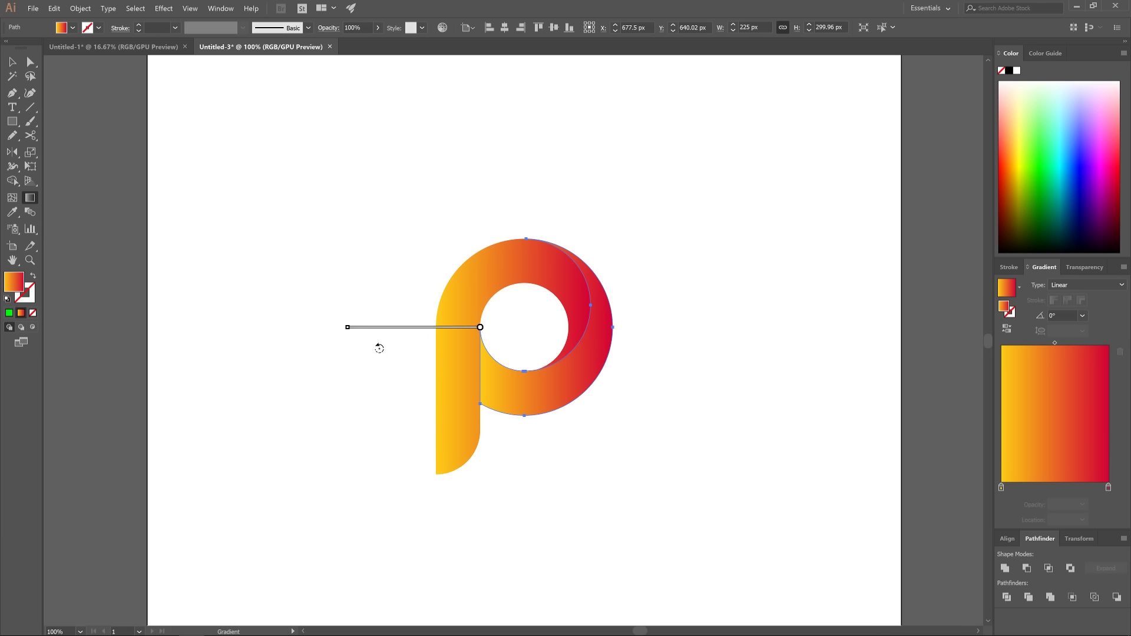
{"action": "left_click_drag", "start_coordinate": [369, 334], "coordinate": [369, 334]}
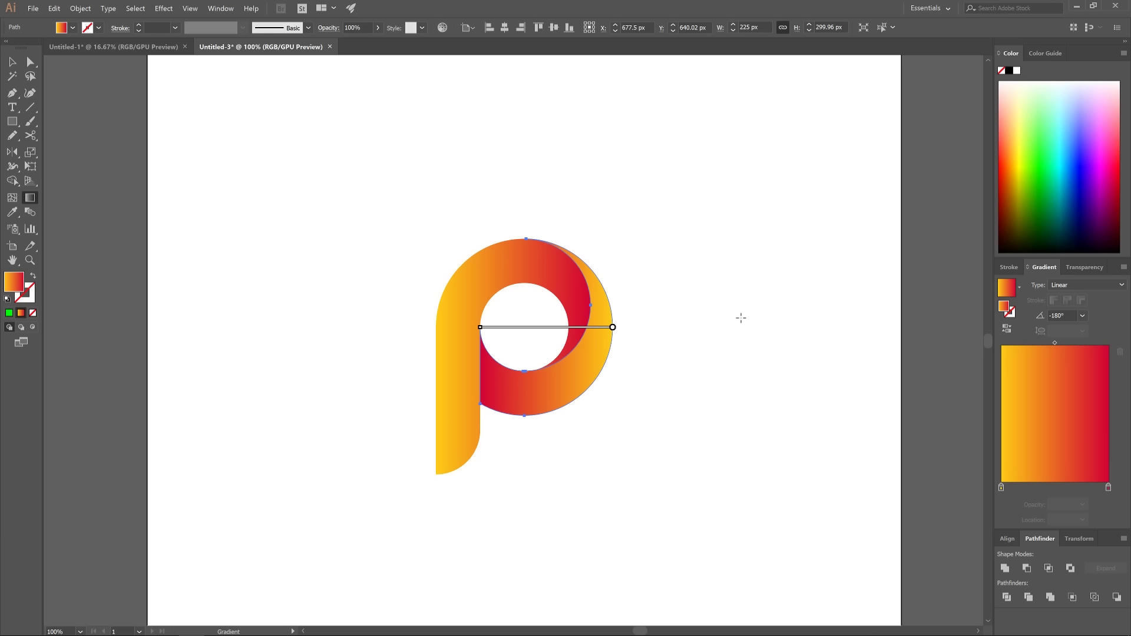
{"action": "left_click", "coordinate": [12, 61]}
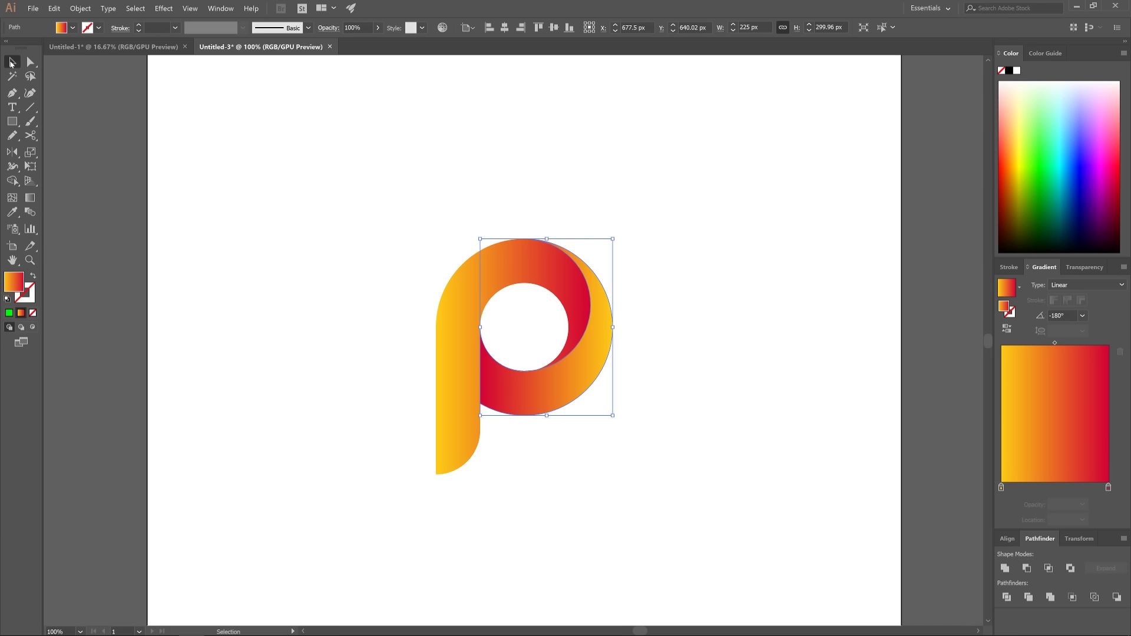
{"action": "left_click", "coordinate": [418, 135]}
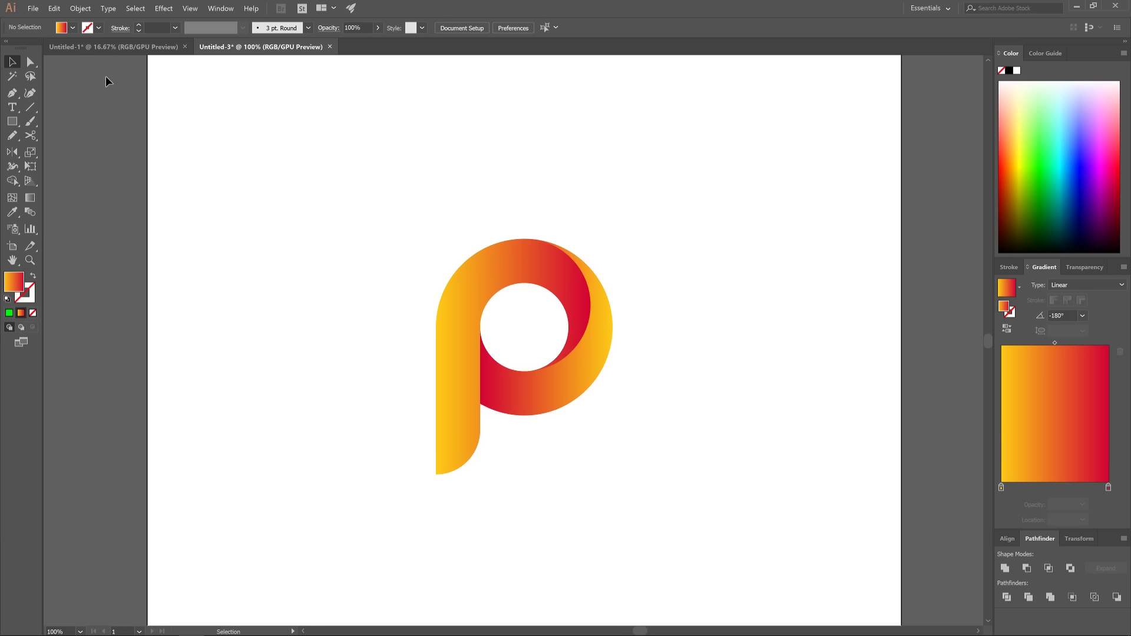
Step: Draw a circle about 168 px in diameter with the Ellipse tool in the empty area to the right of the P
{"action": "left_click", "coordinate": [13, 122]}
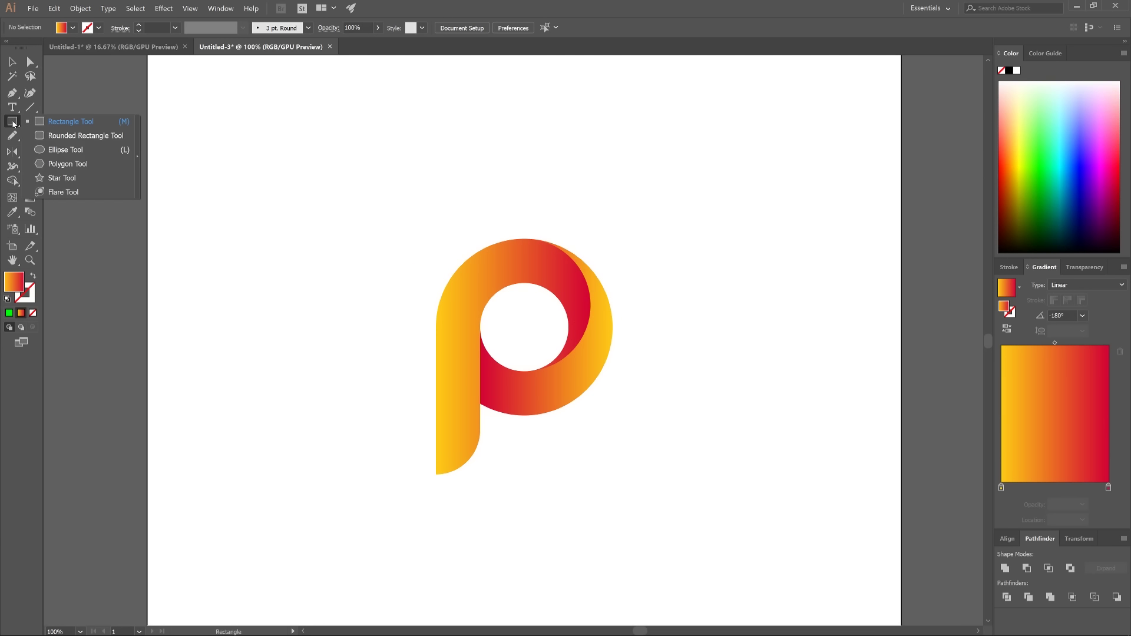
{"action": "left_click_drag", "start_coordinate": [14, 124], "coordinate": [59, 152]}
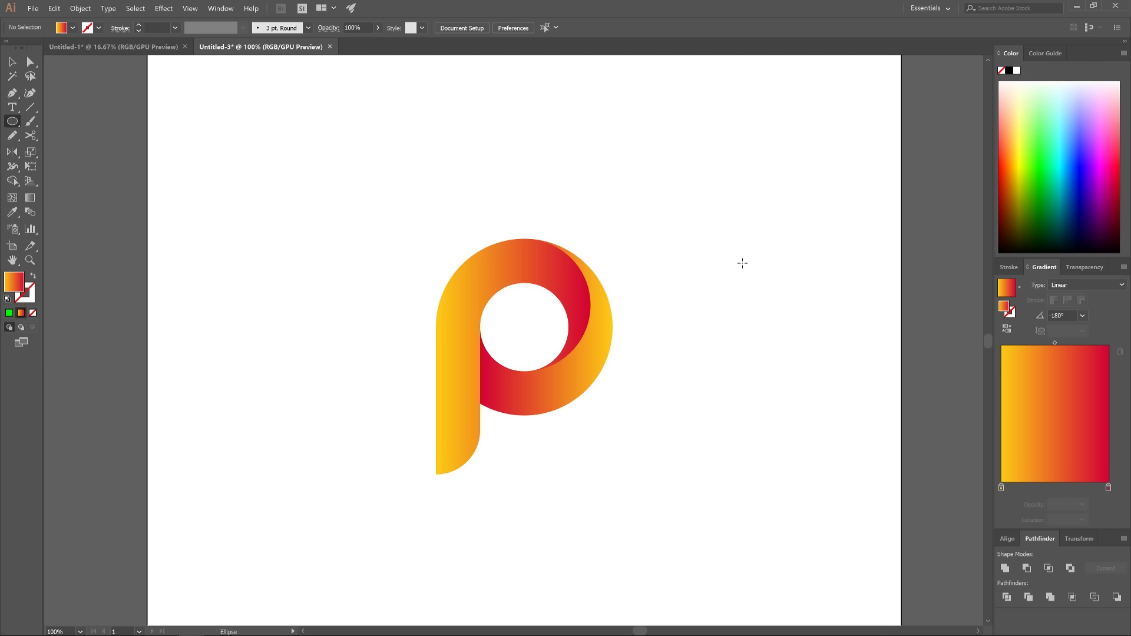
{"action": "left_click_drag", "start_coordinate": [736, 273], "coordinate": [762, 289]}
{"action": "left_click_drag", "start_coordinate": [808, 329], "coordinate": [786, 296]}
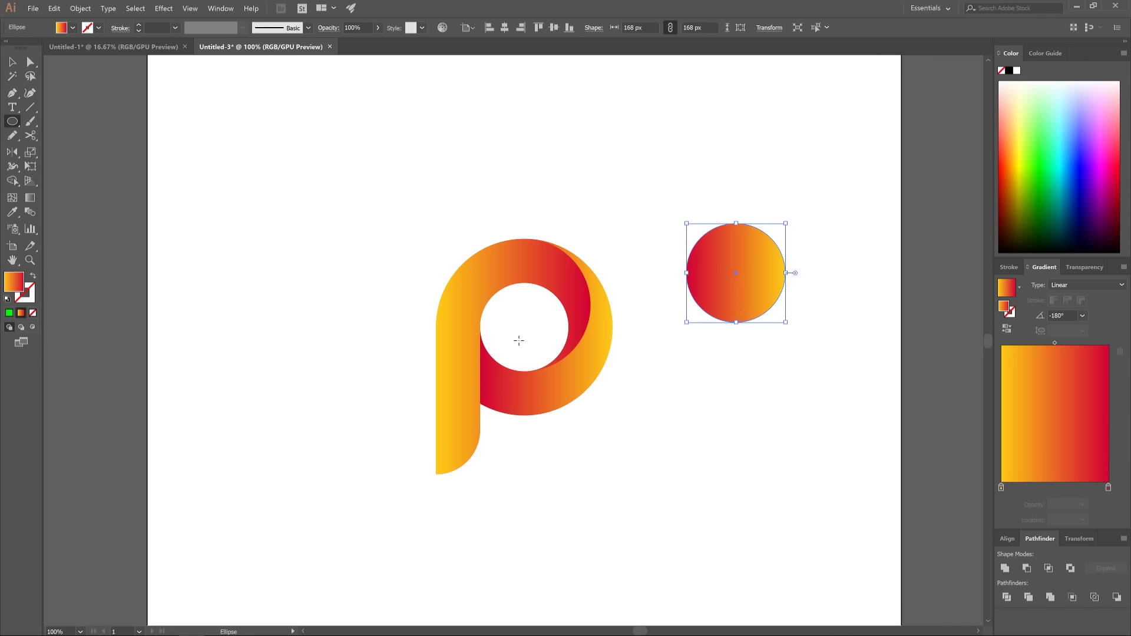
Step: Fill the new circle with solid blue and set its diameter to 150 px
{"action": "left_click", "coordinate": [1088, 165]}
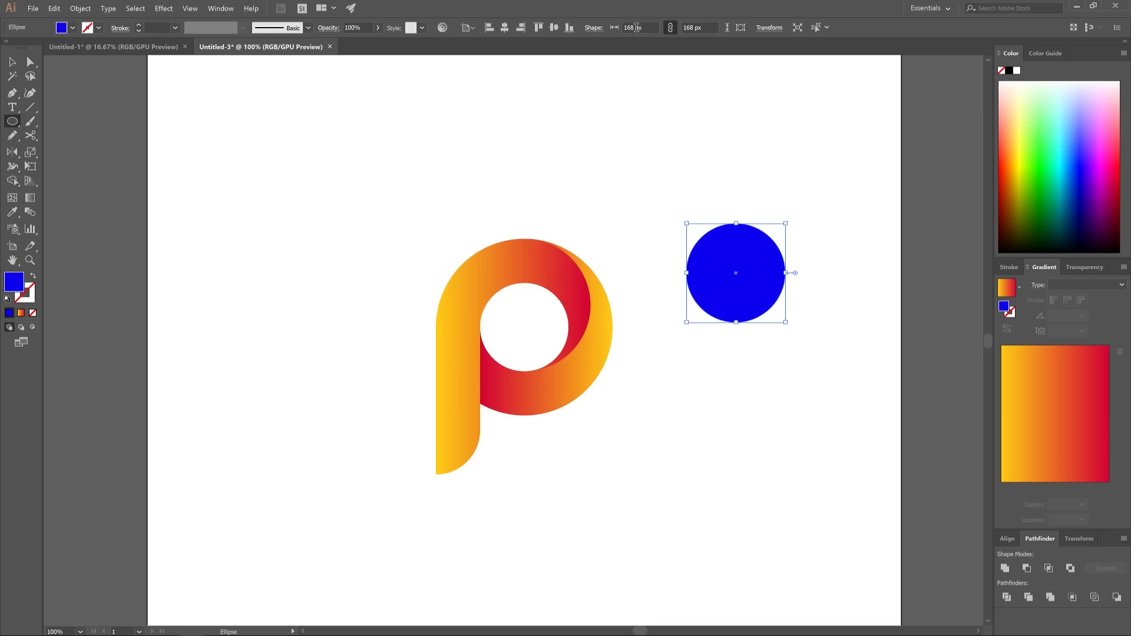
{"action": "left_click", "coordinate": [636, 27]}
{"action": "type", "text": "150"}
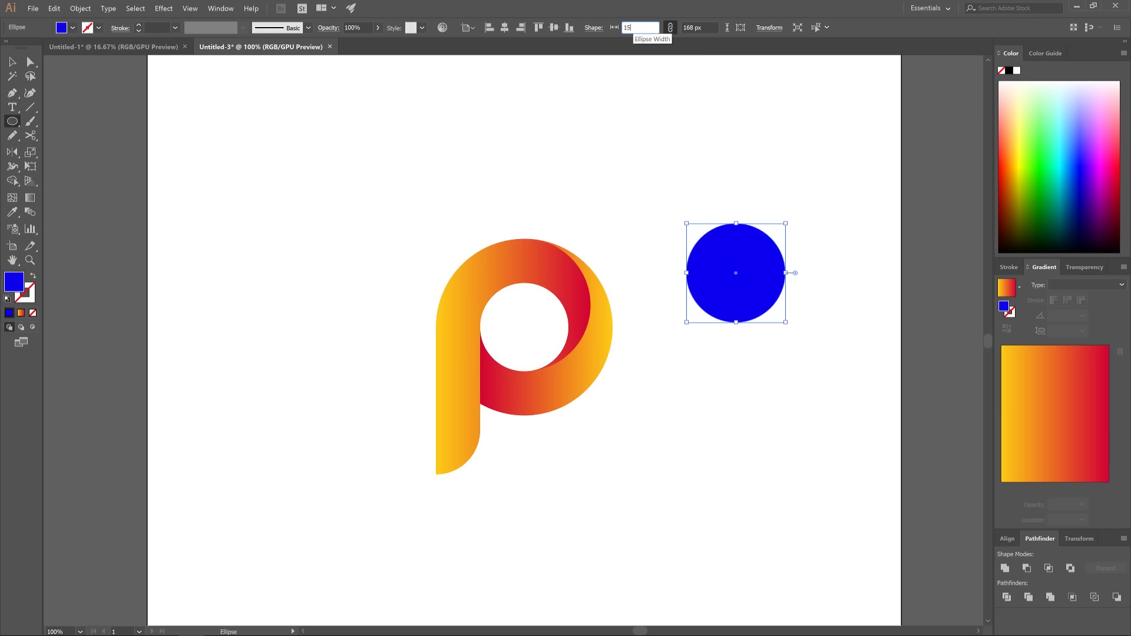
{"action": "key", "text": "Return"}
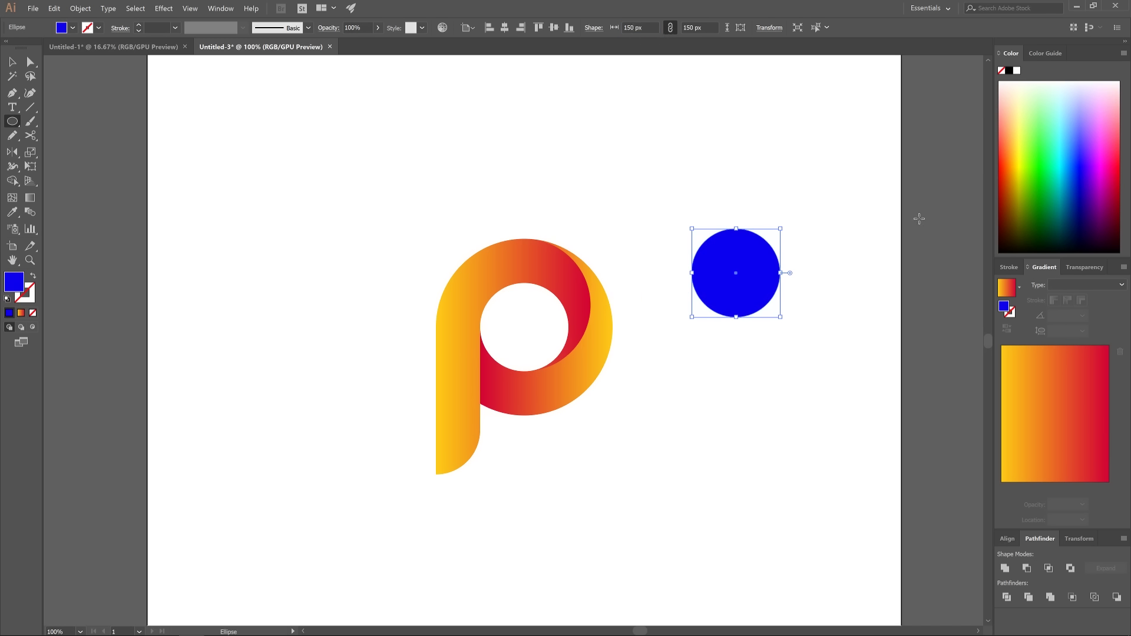
Step: Lower the blue circle's opacity to 44% and center it horizontally and vertically inside the P's bowl
{"action": "left_click", "coordinate": [378, 28]}
{"action": "left_click_drag", "start_coordinate": [353, 42], "coordinate": [351, 42]}
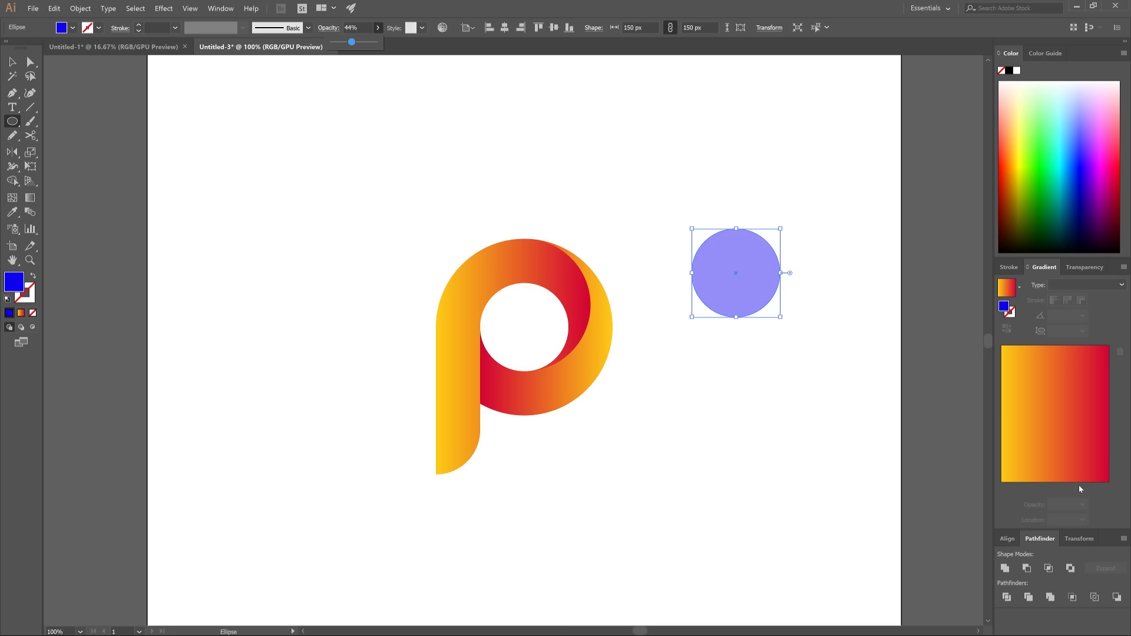
{"action": "left_click", "coordinate": [1008, 541]}
{"action": "left_click", "coordinate": [1008, 541]}
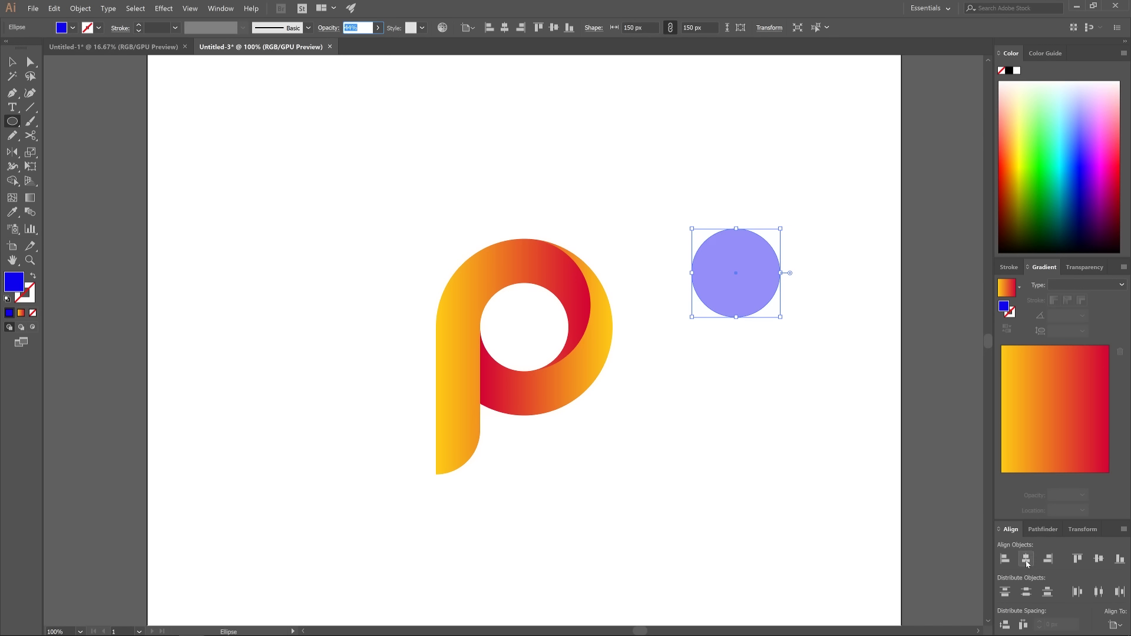
{"action": "left_click", "coordinate": [1026, 559]}
{"action": "left_click", "coordinate": [1099, 560]}
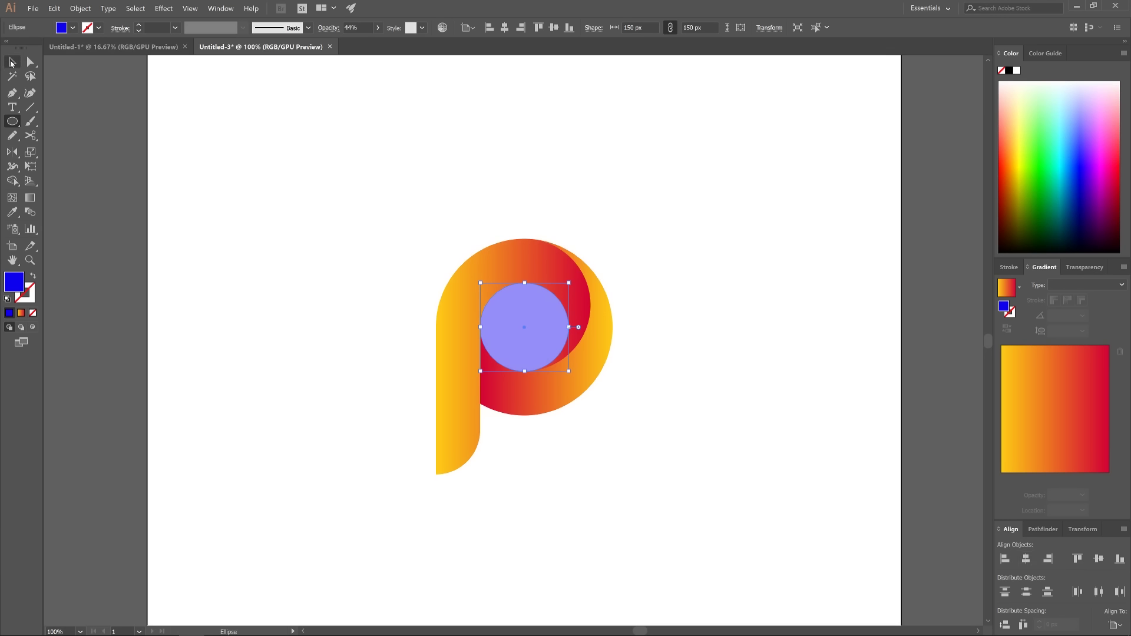
Step: Enlarge a copy of the blue circle to about 225 px, reaching the P's top edge, and place a duplicate to the right of the P
{"action": "left_click", "coordinate": [12, 63]}
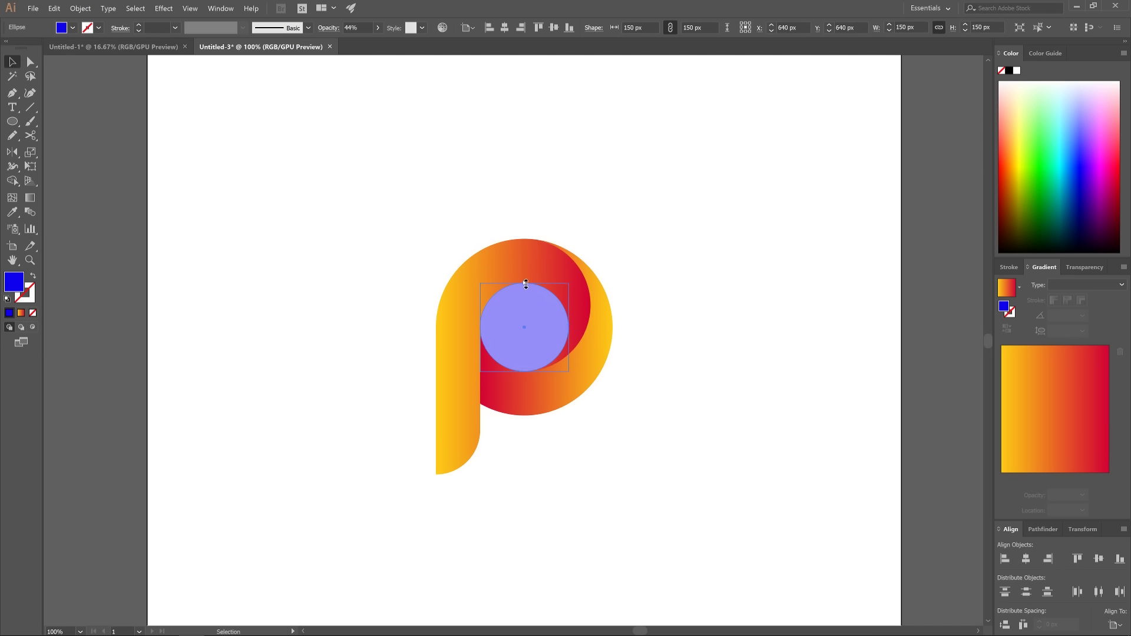
{"action": "left_click_drag", "start_coordinate": [526, 285], "coordinate": [526, 239]}
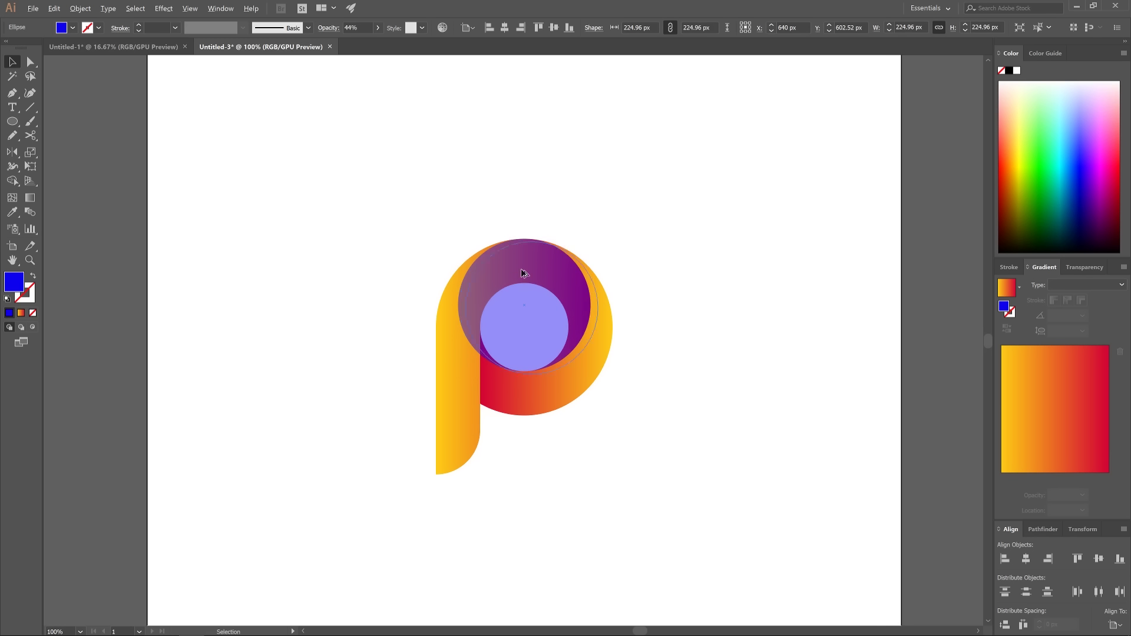
{"action": "left_click_drag", "start_coordinate": [523, 275], "coordinate": [656, 329]}
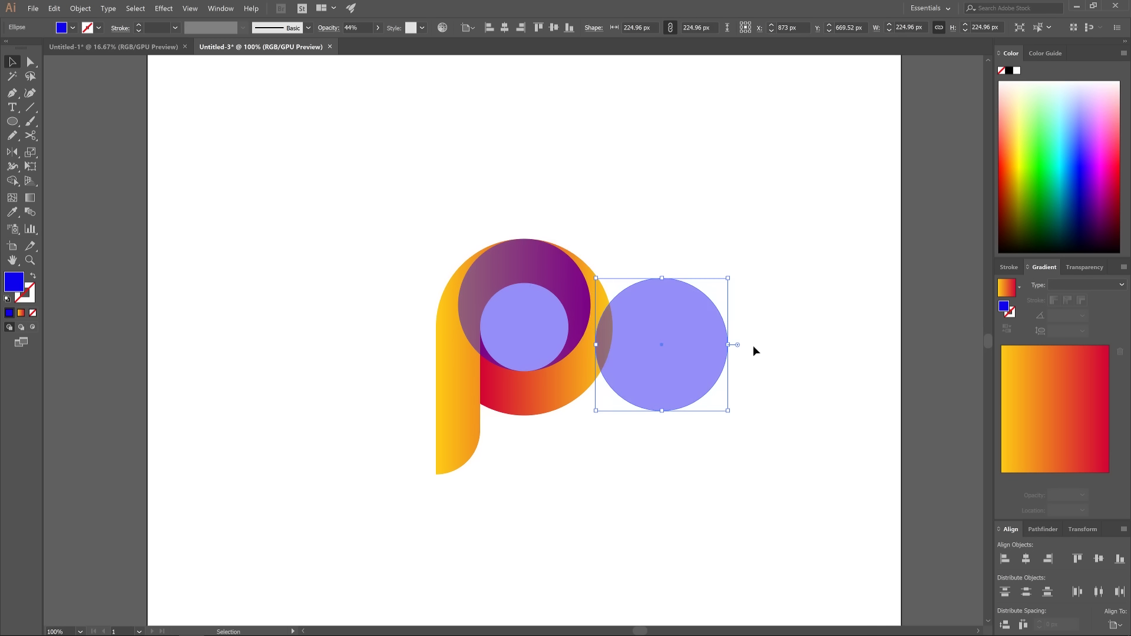
Step: Fill the duplicate circle with bright green and place it exactly over the 225 px blue circle on the P
{"action": "left_click", "coordinate": [1042, 159]}
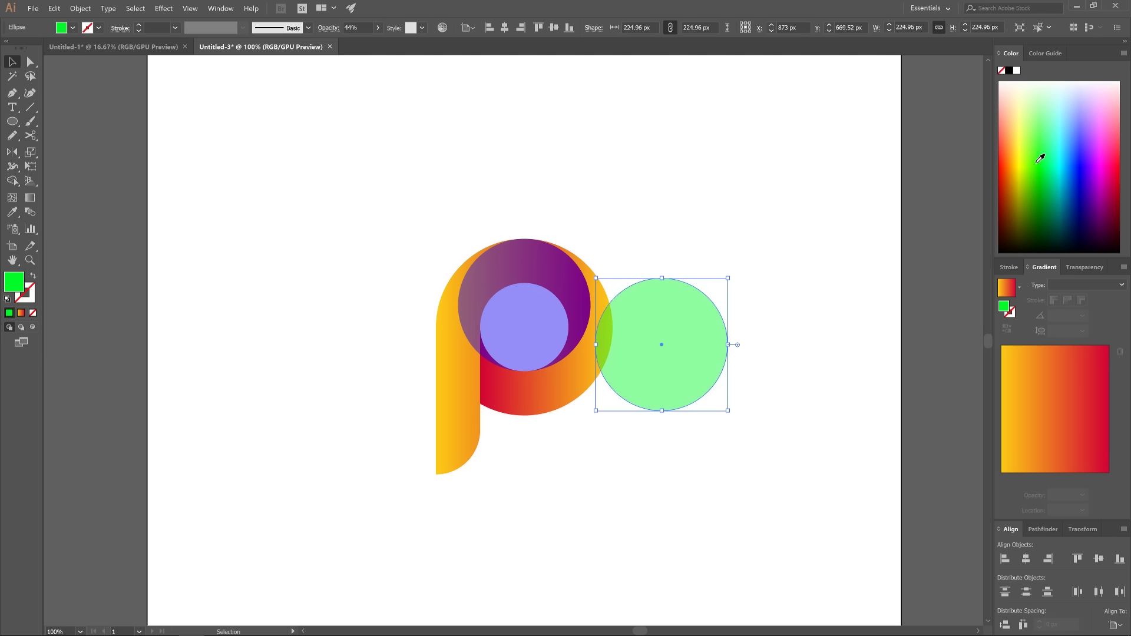
{"action": "key", "text": "a"}
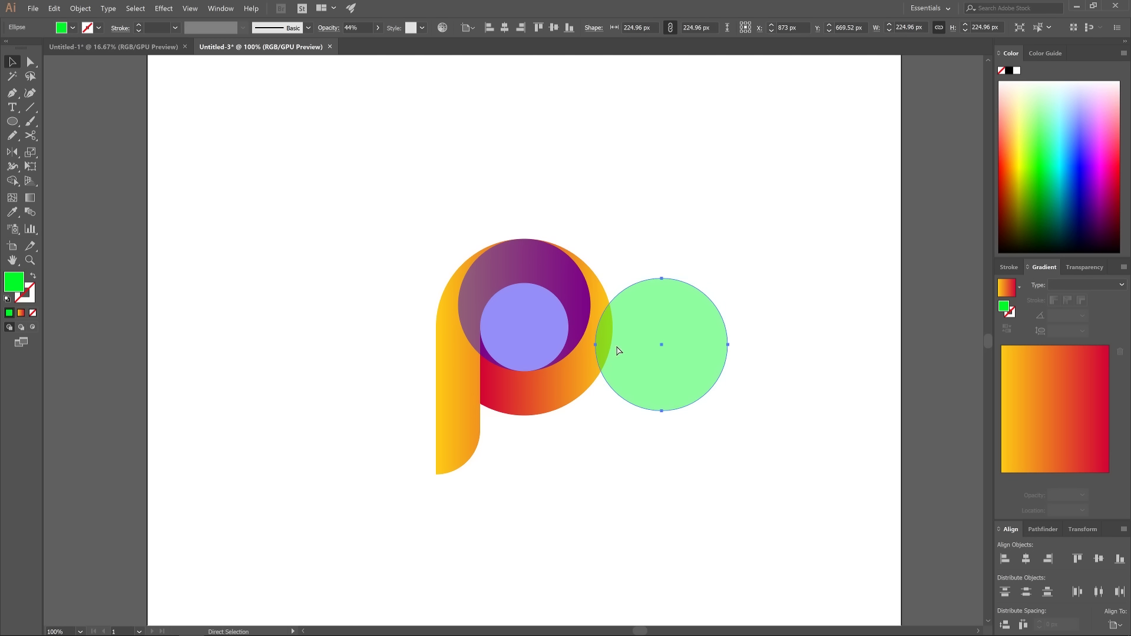
{"action": "left_click_drag", "start_coordinate": [596, 345], "coordinate": [459, 305]}
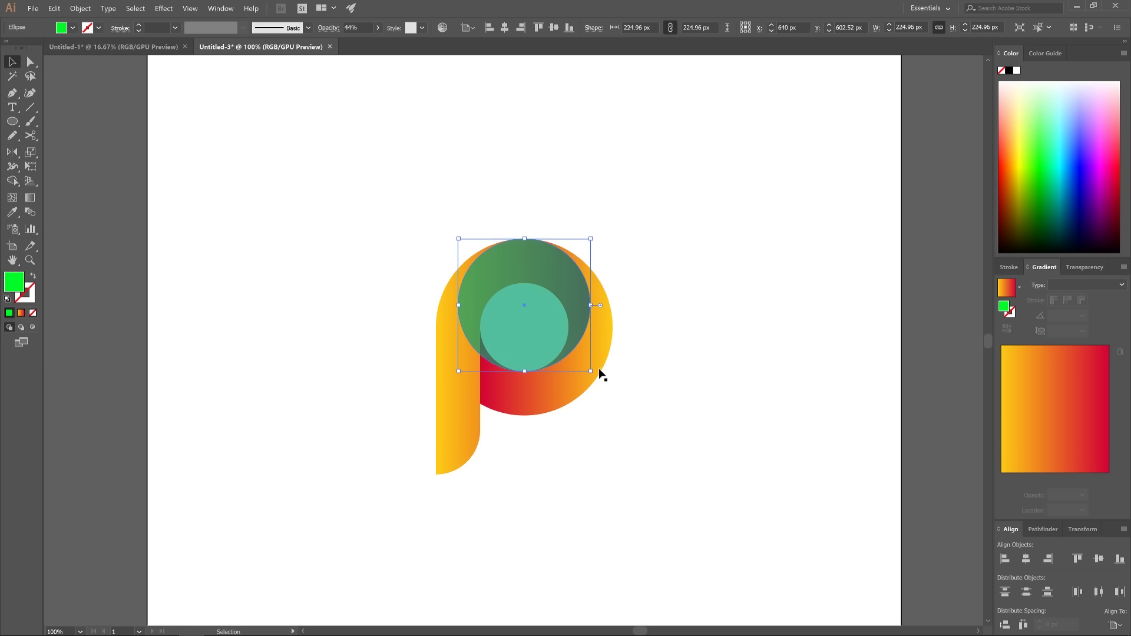
Step: Shrink the green circle to about 201 px toward its upper-left corner and subtract it from the larger blue circle with Minus Front
{"action": "mouse_move", "coordinate": [590, 371]}
{"action": "left_mouse_down"}
{"action": "mouse_move", "coordinate": [575, 353]}
{"action": "mouse_move", "coordinate": [583, 359]}
{"action": "left_mouse_up"}
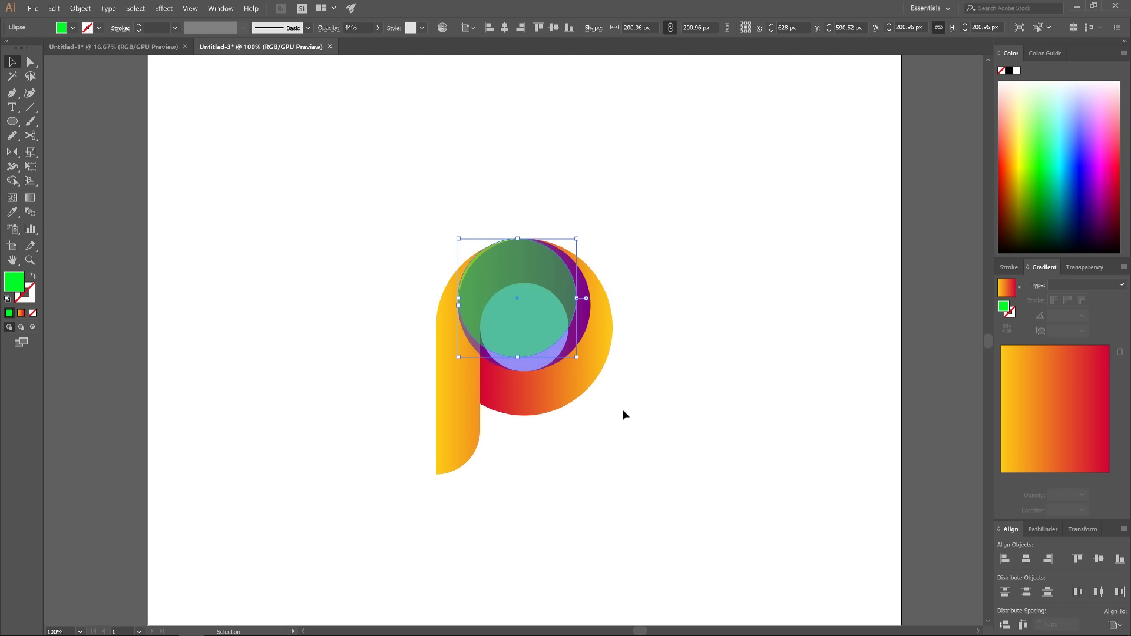
{"action": "left_click", "coordinate": [556, 353], "text": "shift"}
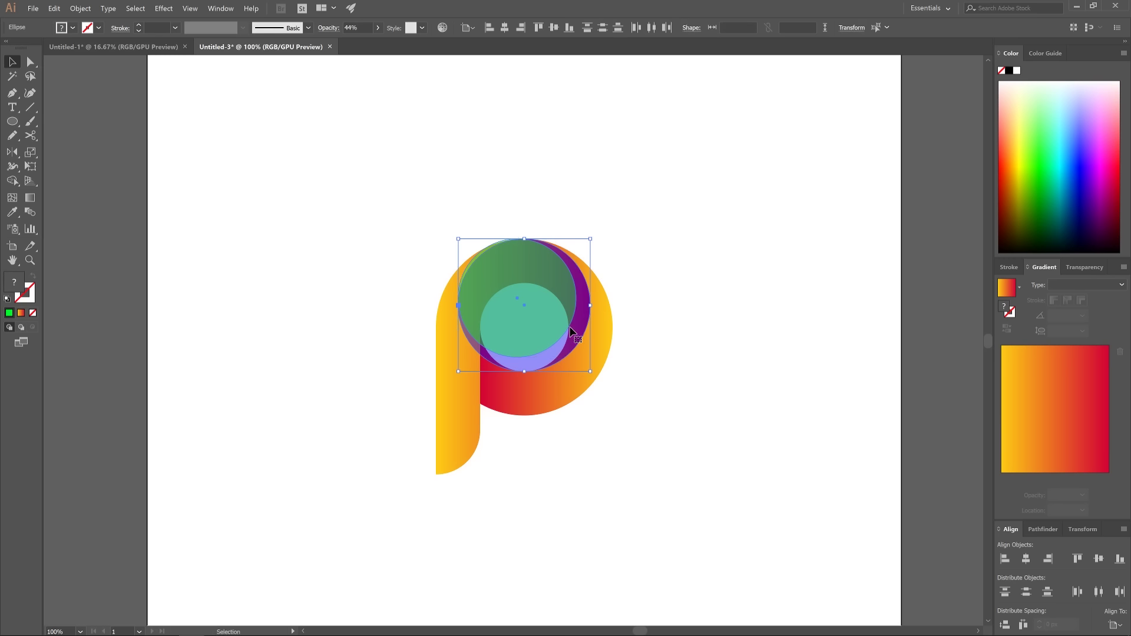
{"action": "left_click", "coordinate": [1038, 528]}
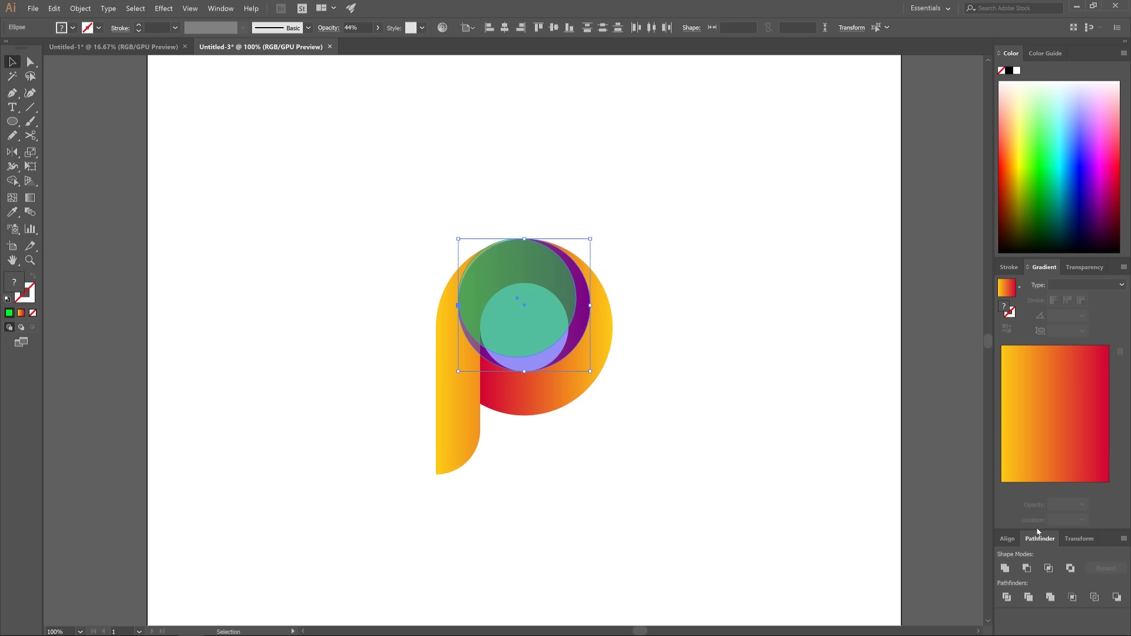
{"action": "left_click", "coordinate": [1027, 569]}
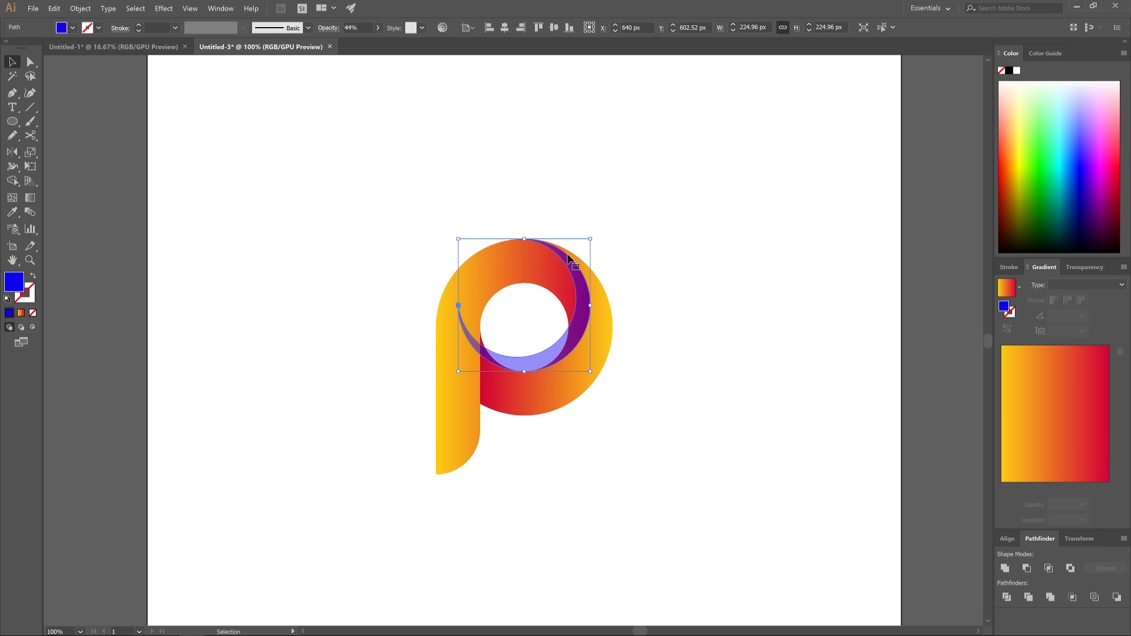
Step: Remove the blue crescent's part inside the P's hole with the Shape Builder tool and delete its leftover sliver on the stem
{"action": "left_click", "coordinate": [515, 258], "text": "shift"}
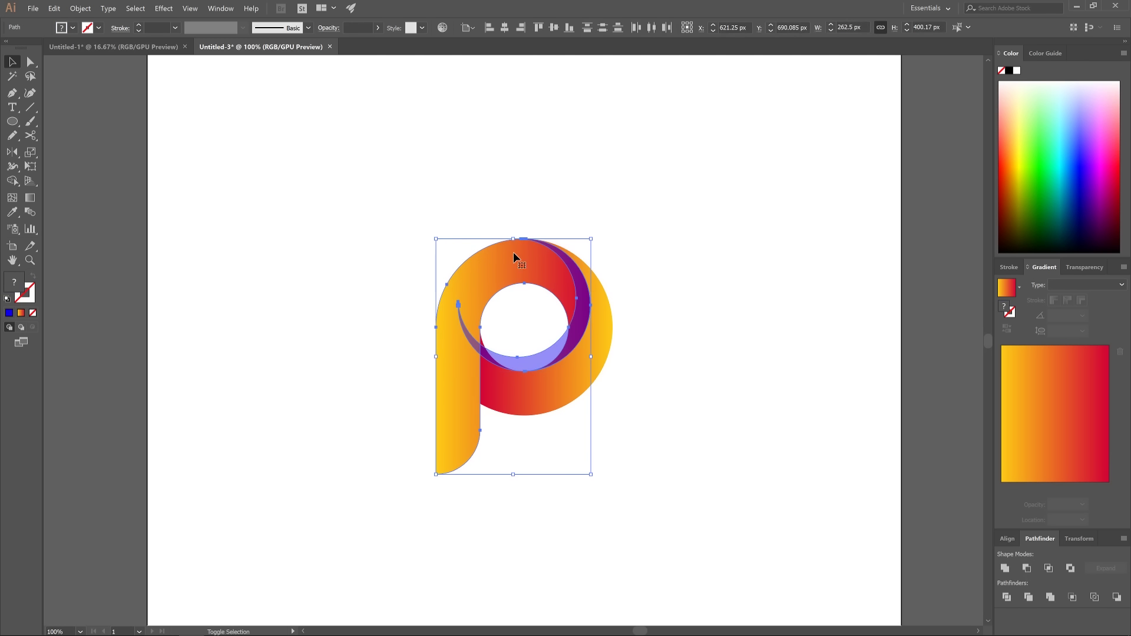
{"action": "left_click", "coordinate": [10, 183]}
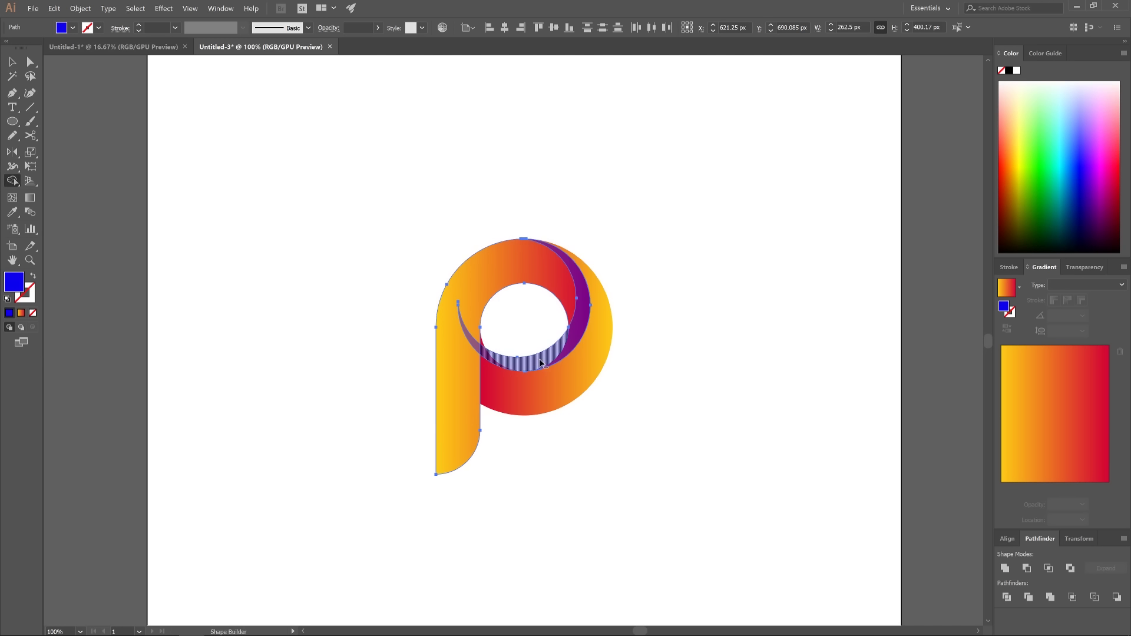
{"action": "left_click", "coordinate": [540, 362]}
{"action": "left_click", "coordinate": [12, 61]}
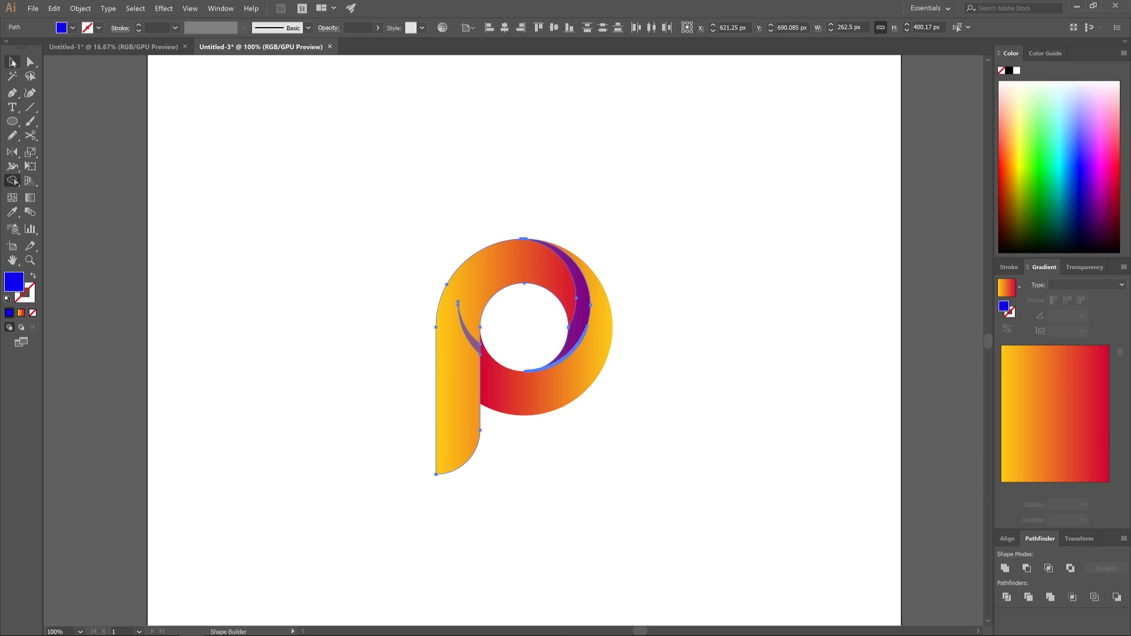
{"action": "left_click", "coordinate": [759, 207]}
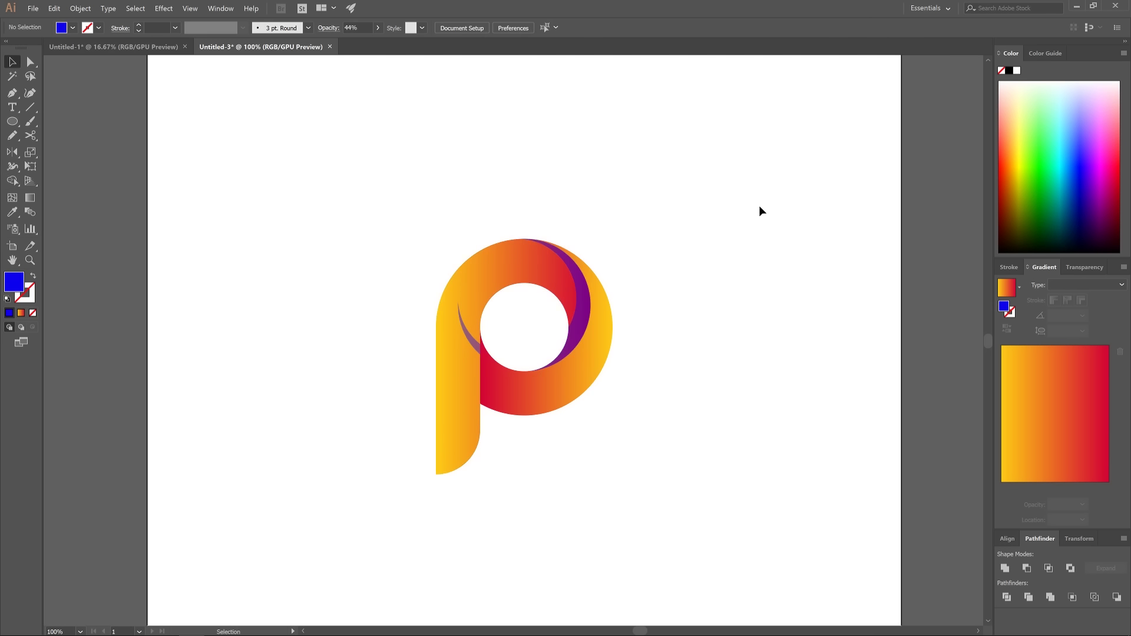
{"action": "left_click_drag", "start_coordinate": [473, 337], "coordinate": [357, 245]}
{"action": "key", "text": "Delete"}
Step: Fill the remaining crescent on the bowl with black and lower its opacity to 21% as a shadow
{"action": "left_click", "coordinate": [579, 306]}
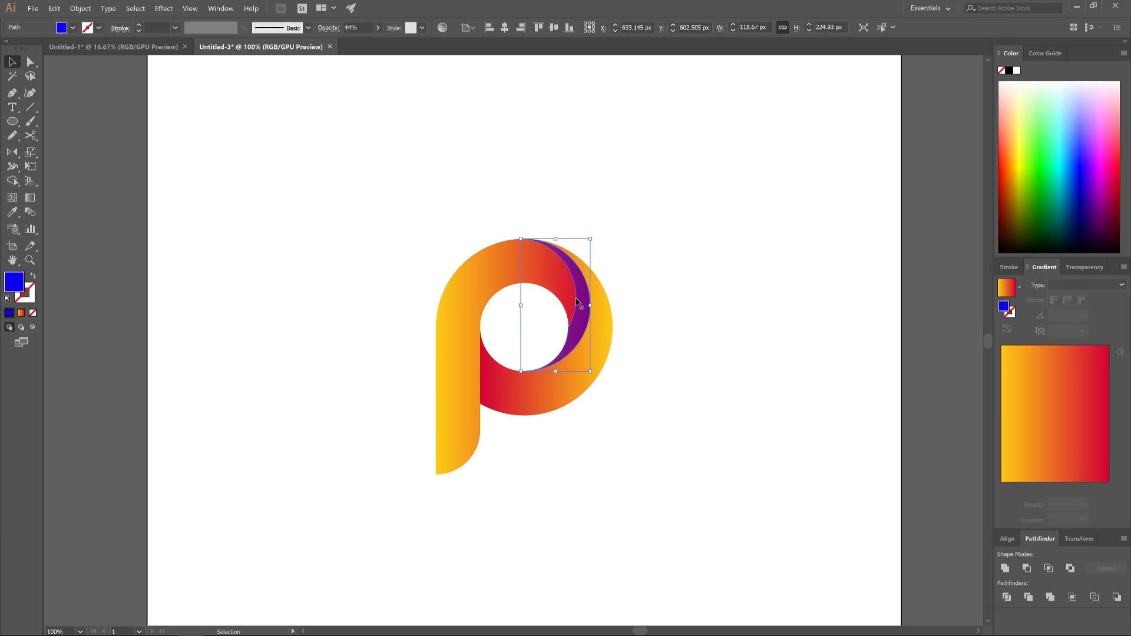
{"action": "left_click", "coordinate": [1009, 71]}
{"action": "left_click", "coordinate": [378, 27]}
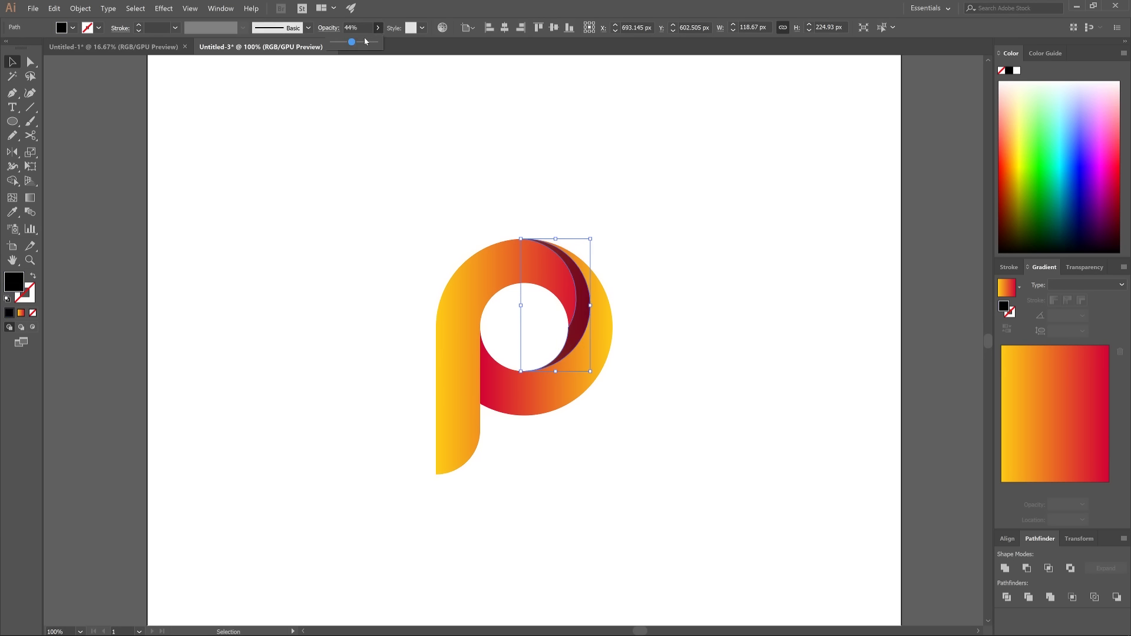
{"action": "left_click_drag", "start_coordinate": [352, 44], "coordinate": [340, 44]}
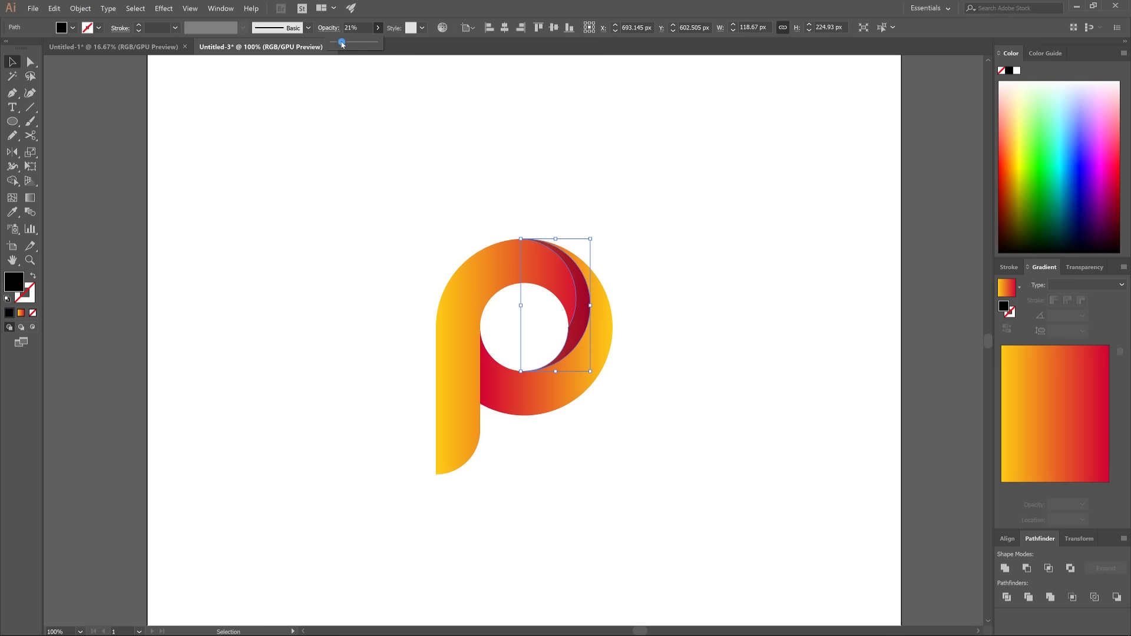
{"action": "left_click", "coordinate": [688, 293]}
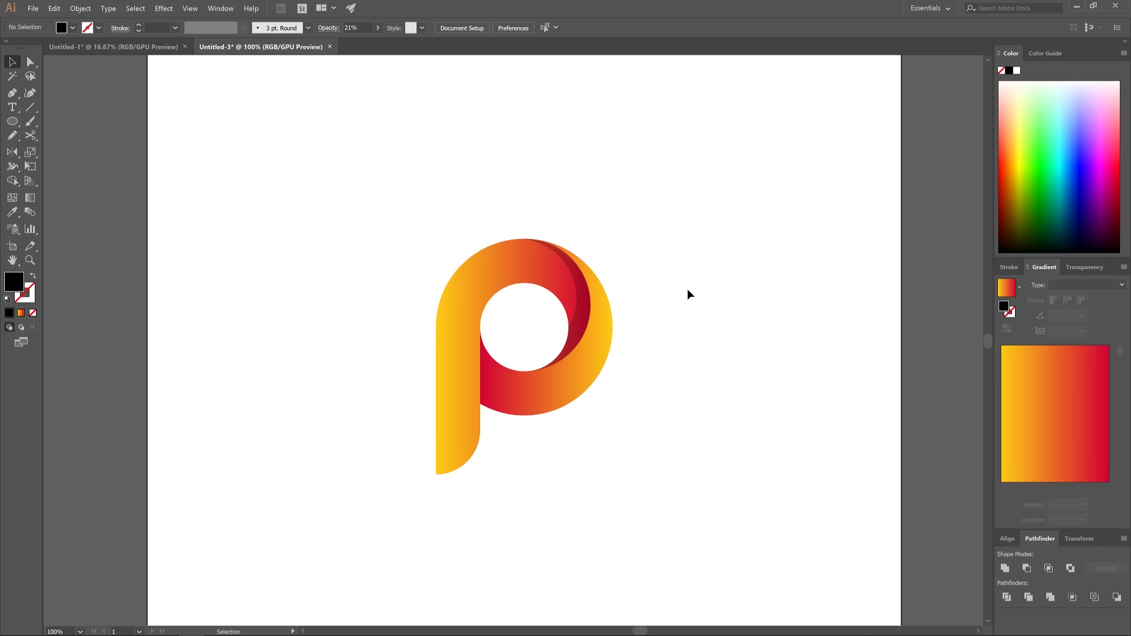